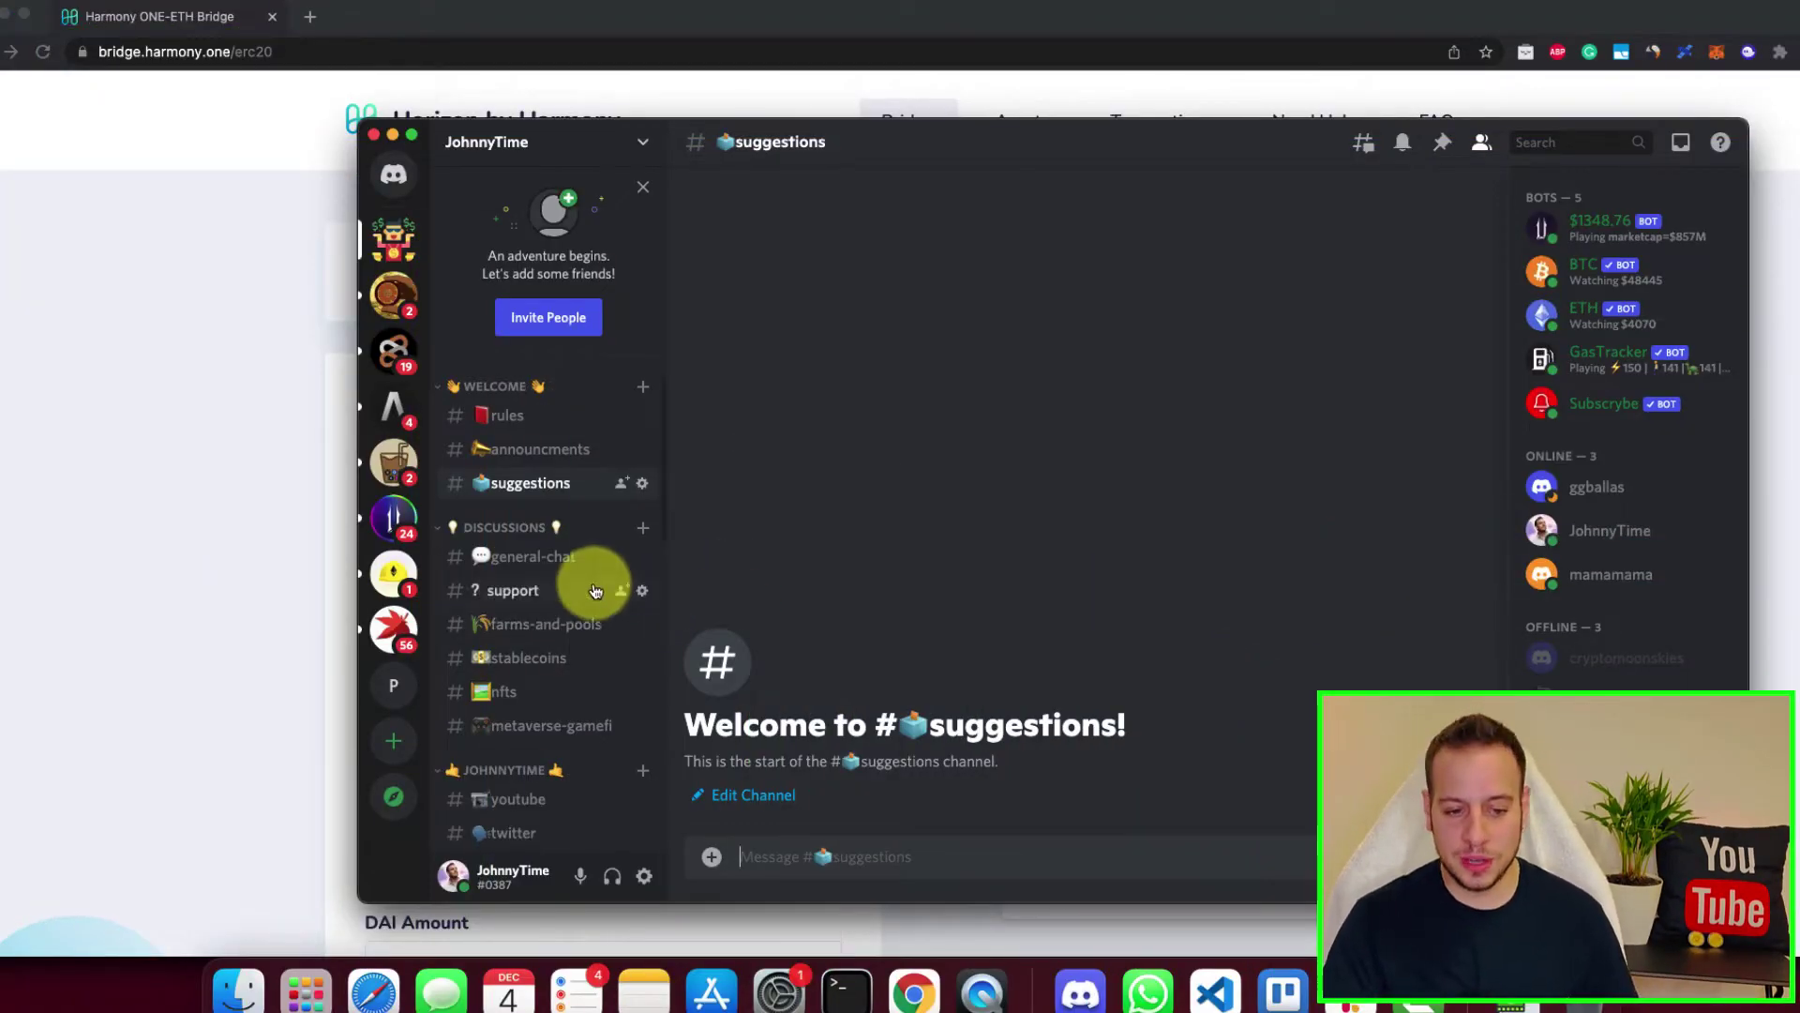
Step: Browse the Discord channels #farms-and-pools and #stablecoins, then return to the Harmony bridge page
{"action": "scroll", "coordinate": [576, 595], "scroll_direction": "down", "scroll_amount": 2}
{"action": "scroll", "coordinate": [564, 600], "scroll_direction": "up", "scroll_amount": 3}
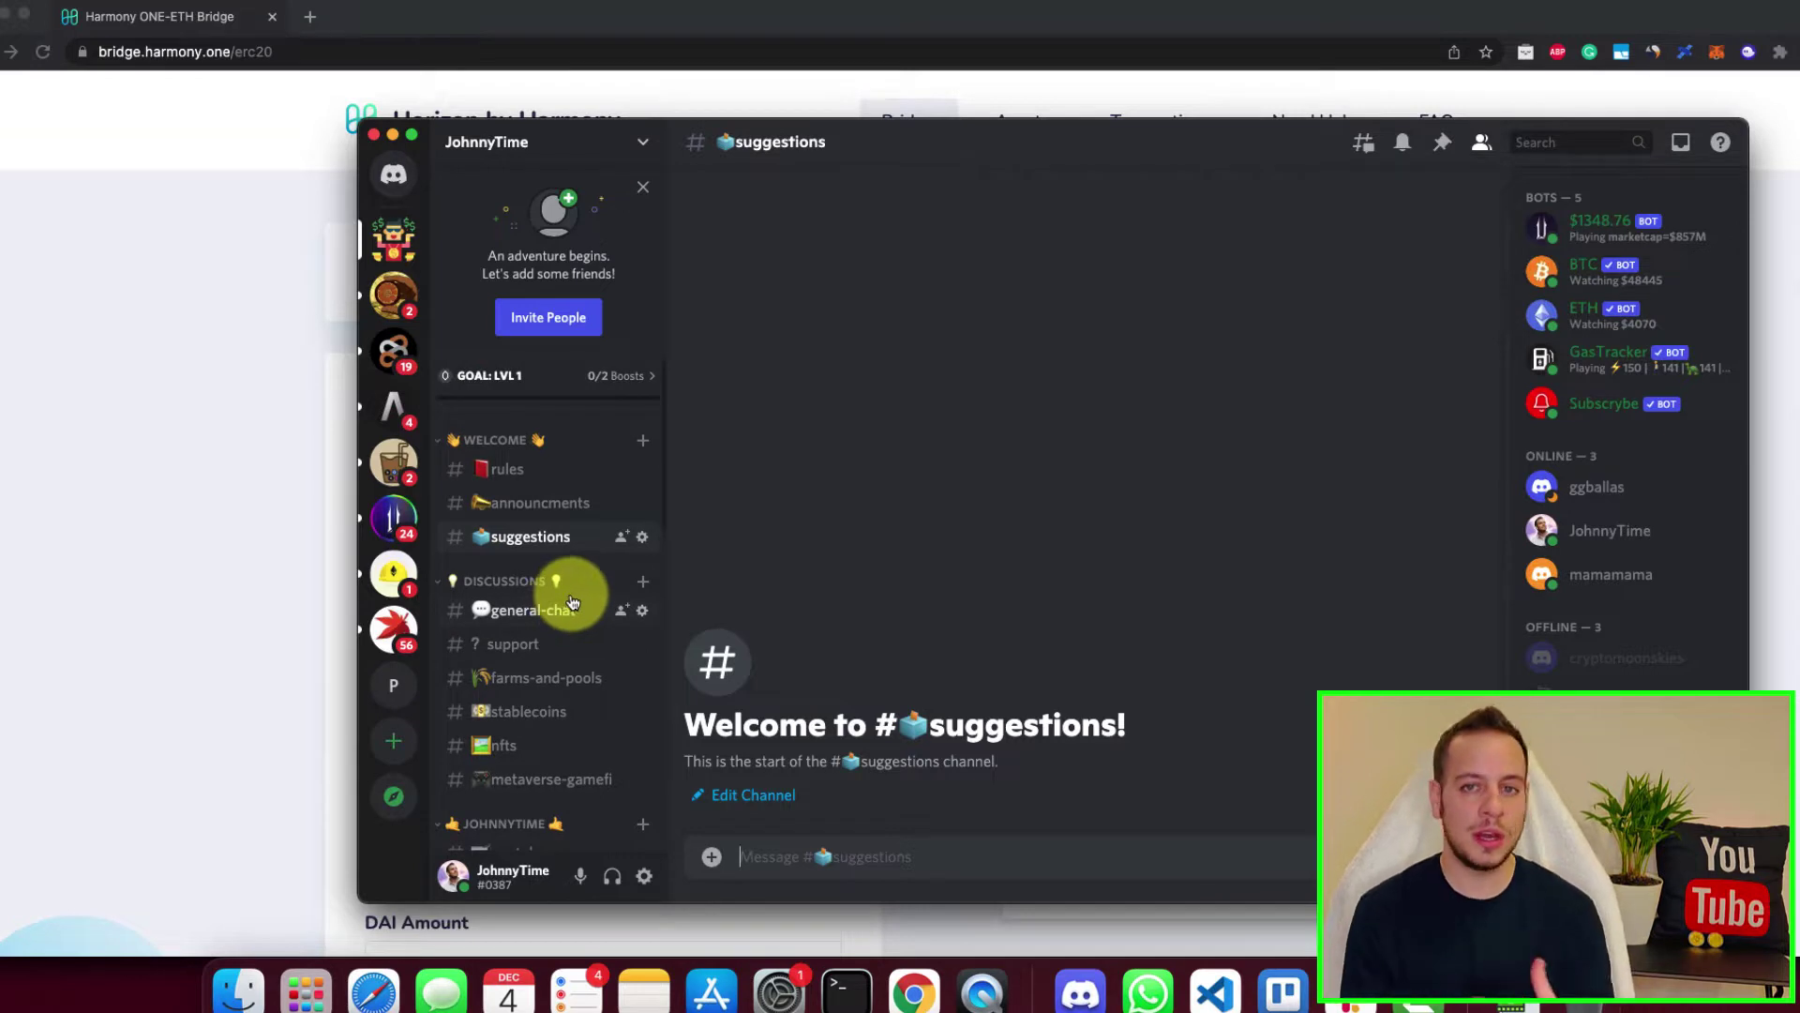
{"action": "scroll", "coordinate": [547, 611], "scroll_direction": "down", "scroll_amount": 3}
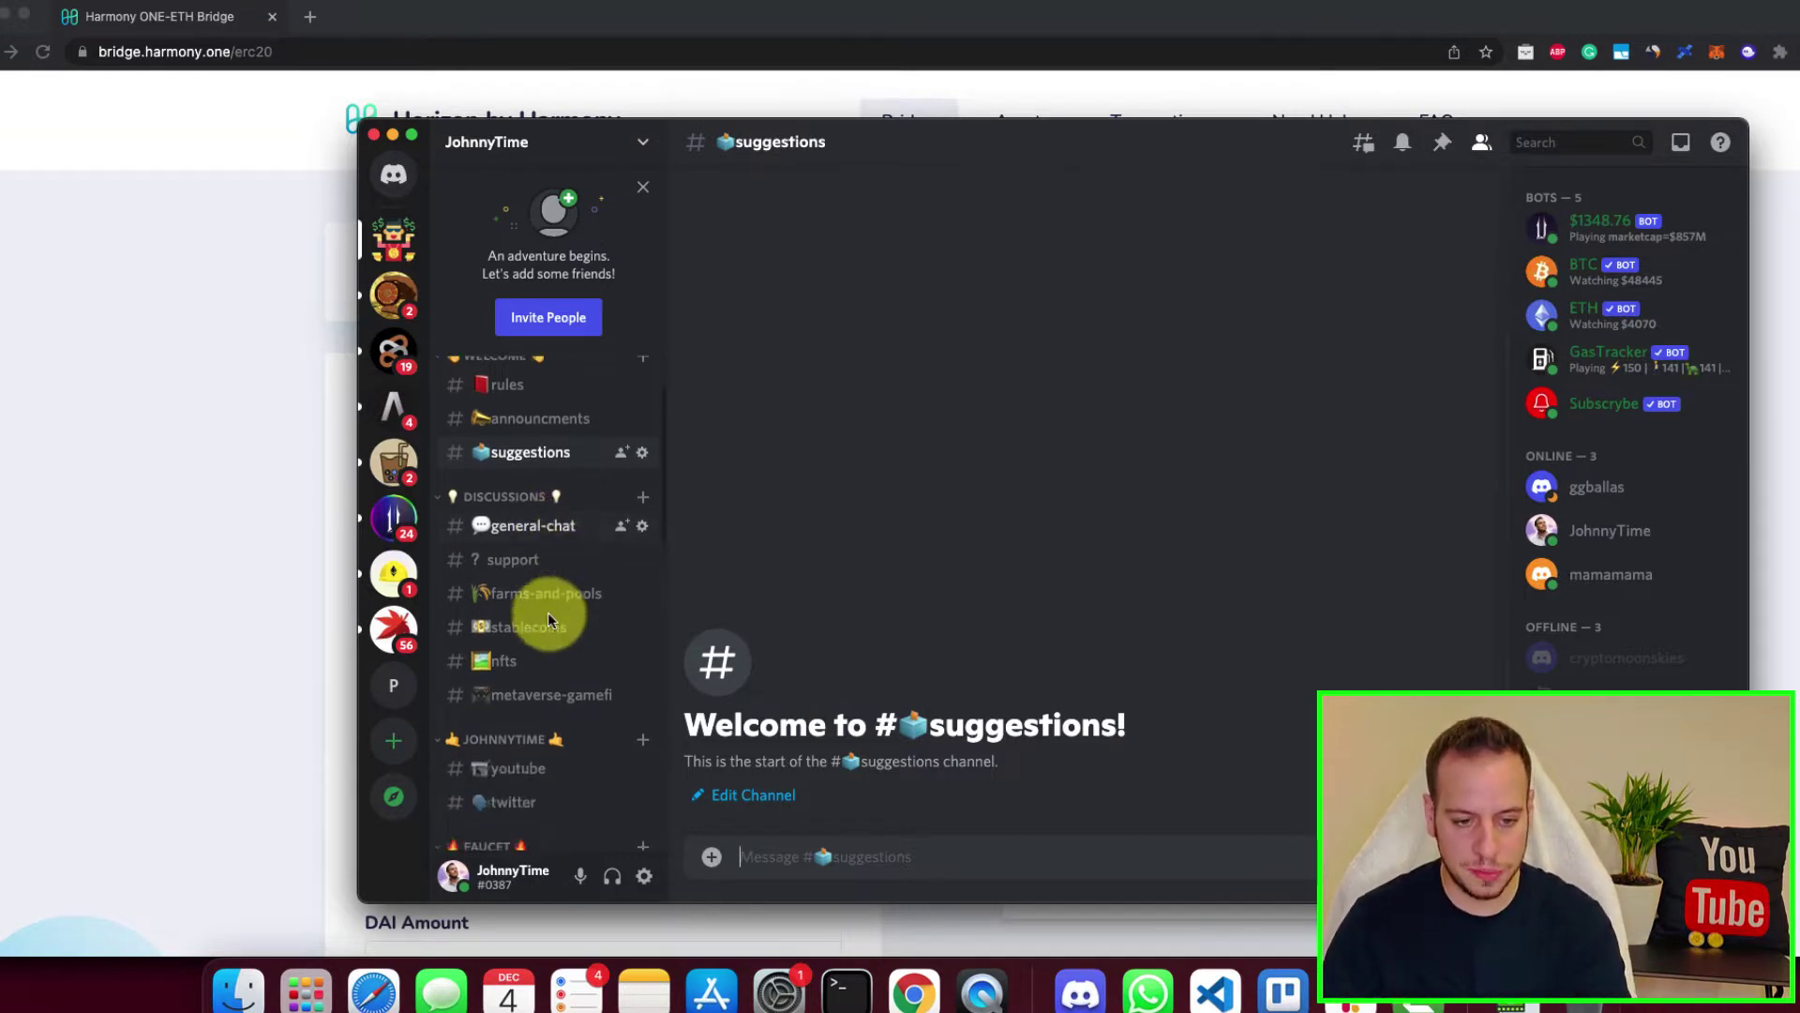
{"action": "scroll", "coordinate": [507, 504], "scroll_direction": "up", "scroll_amount": 2}
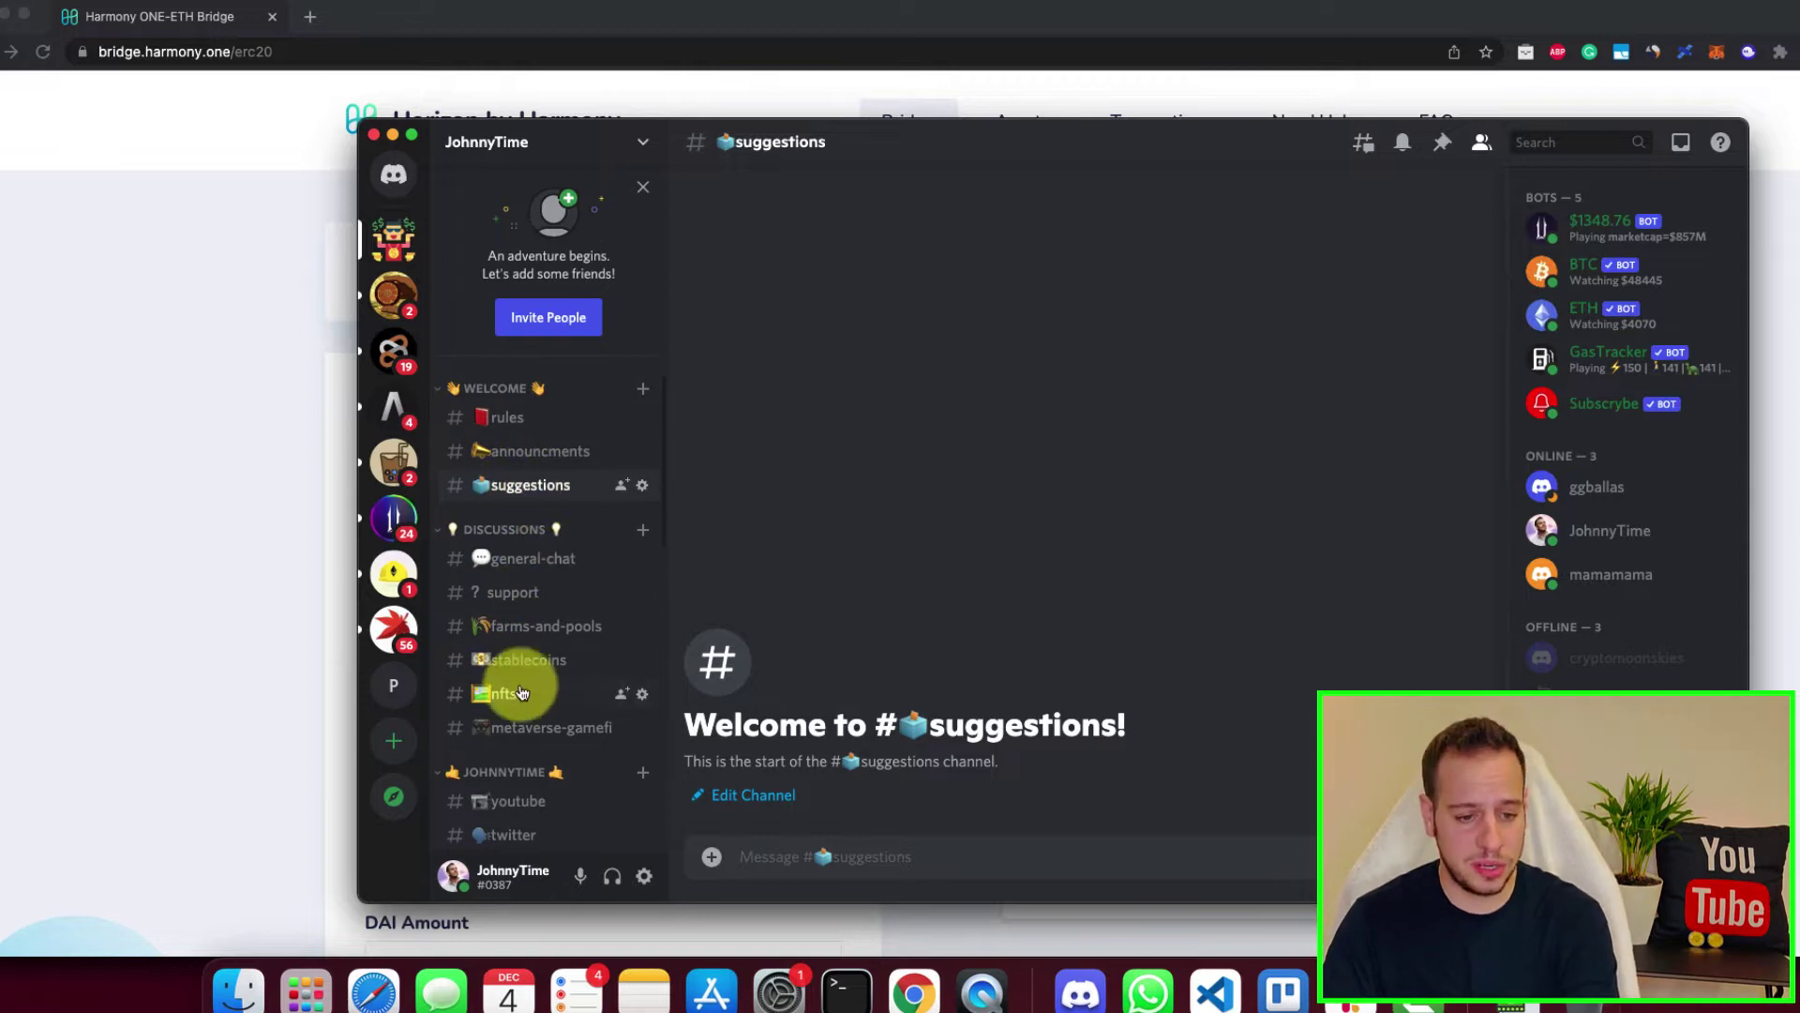
{"action": "left_click", "coordinate": [520, 626]}
{"action": "left_click", "coordinate": [527, 661]}
{"action": "scroll", "coordinate": [525, 671], "scroll_direction": "down", "scroll_amount": 1}
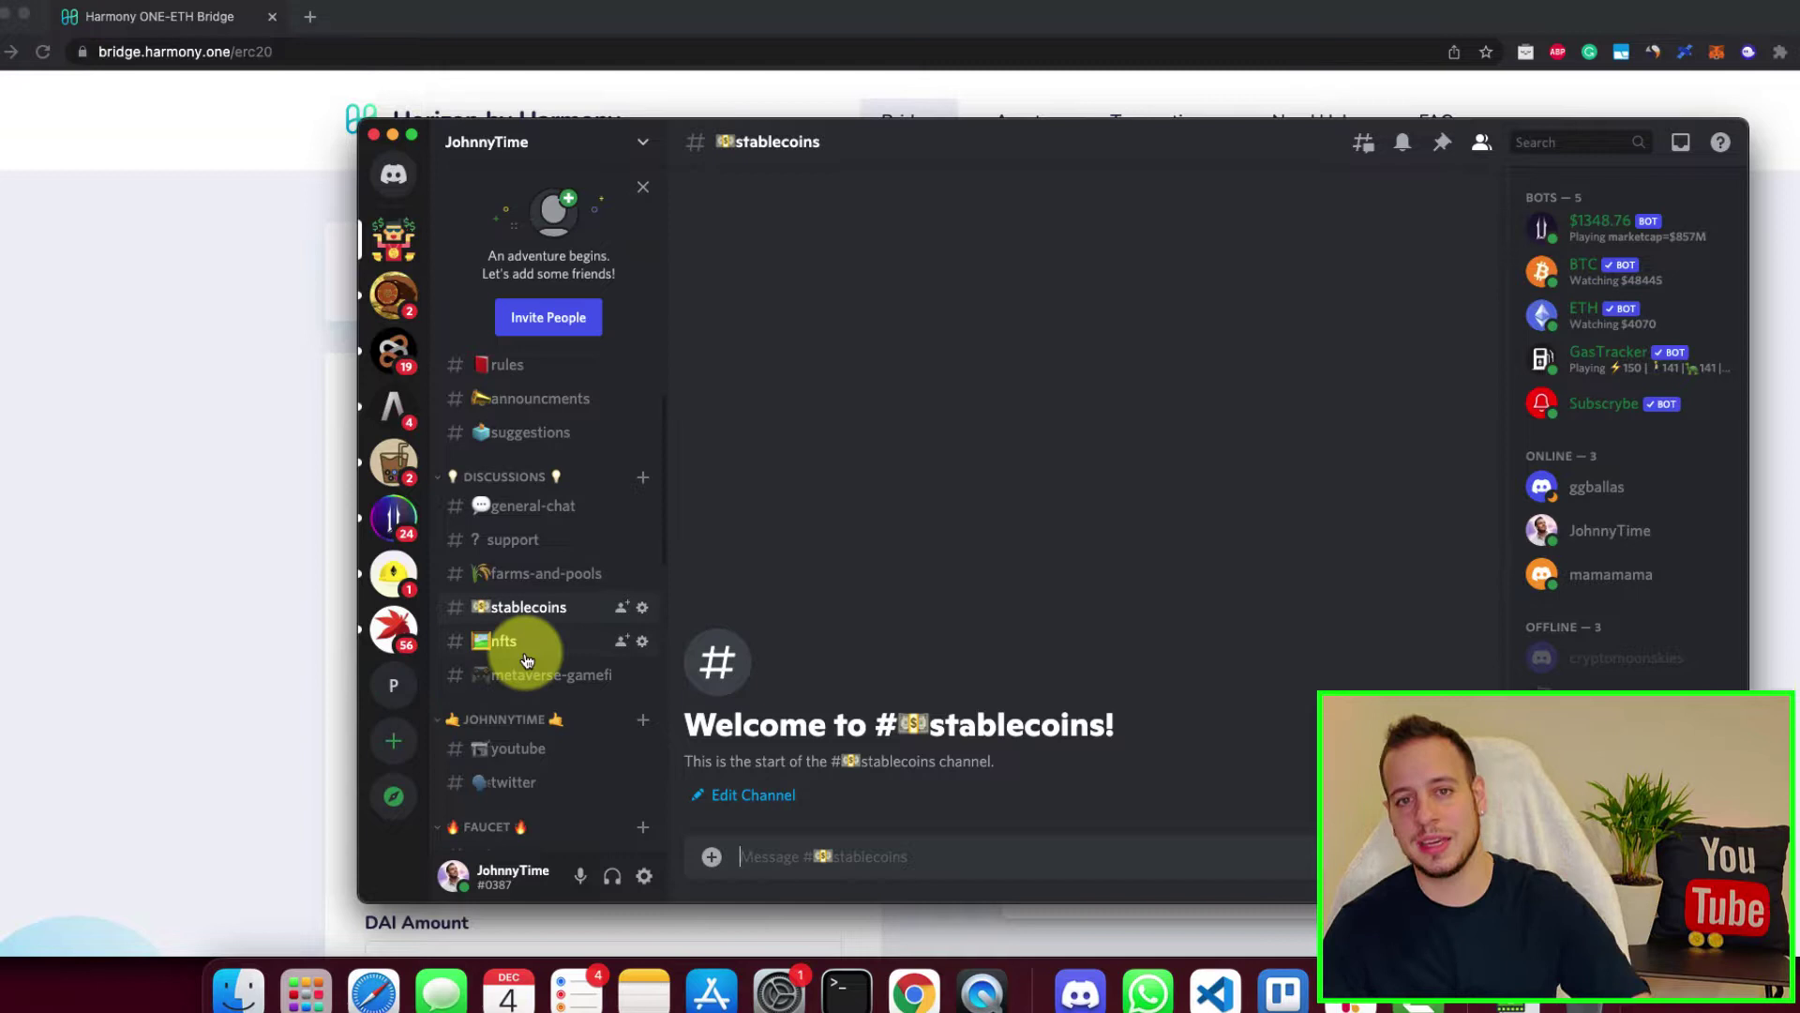
{"action": "left_click", "coordinate": [155, 629]}
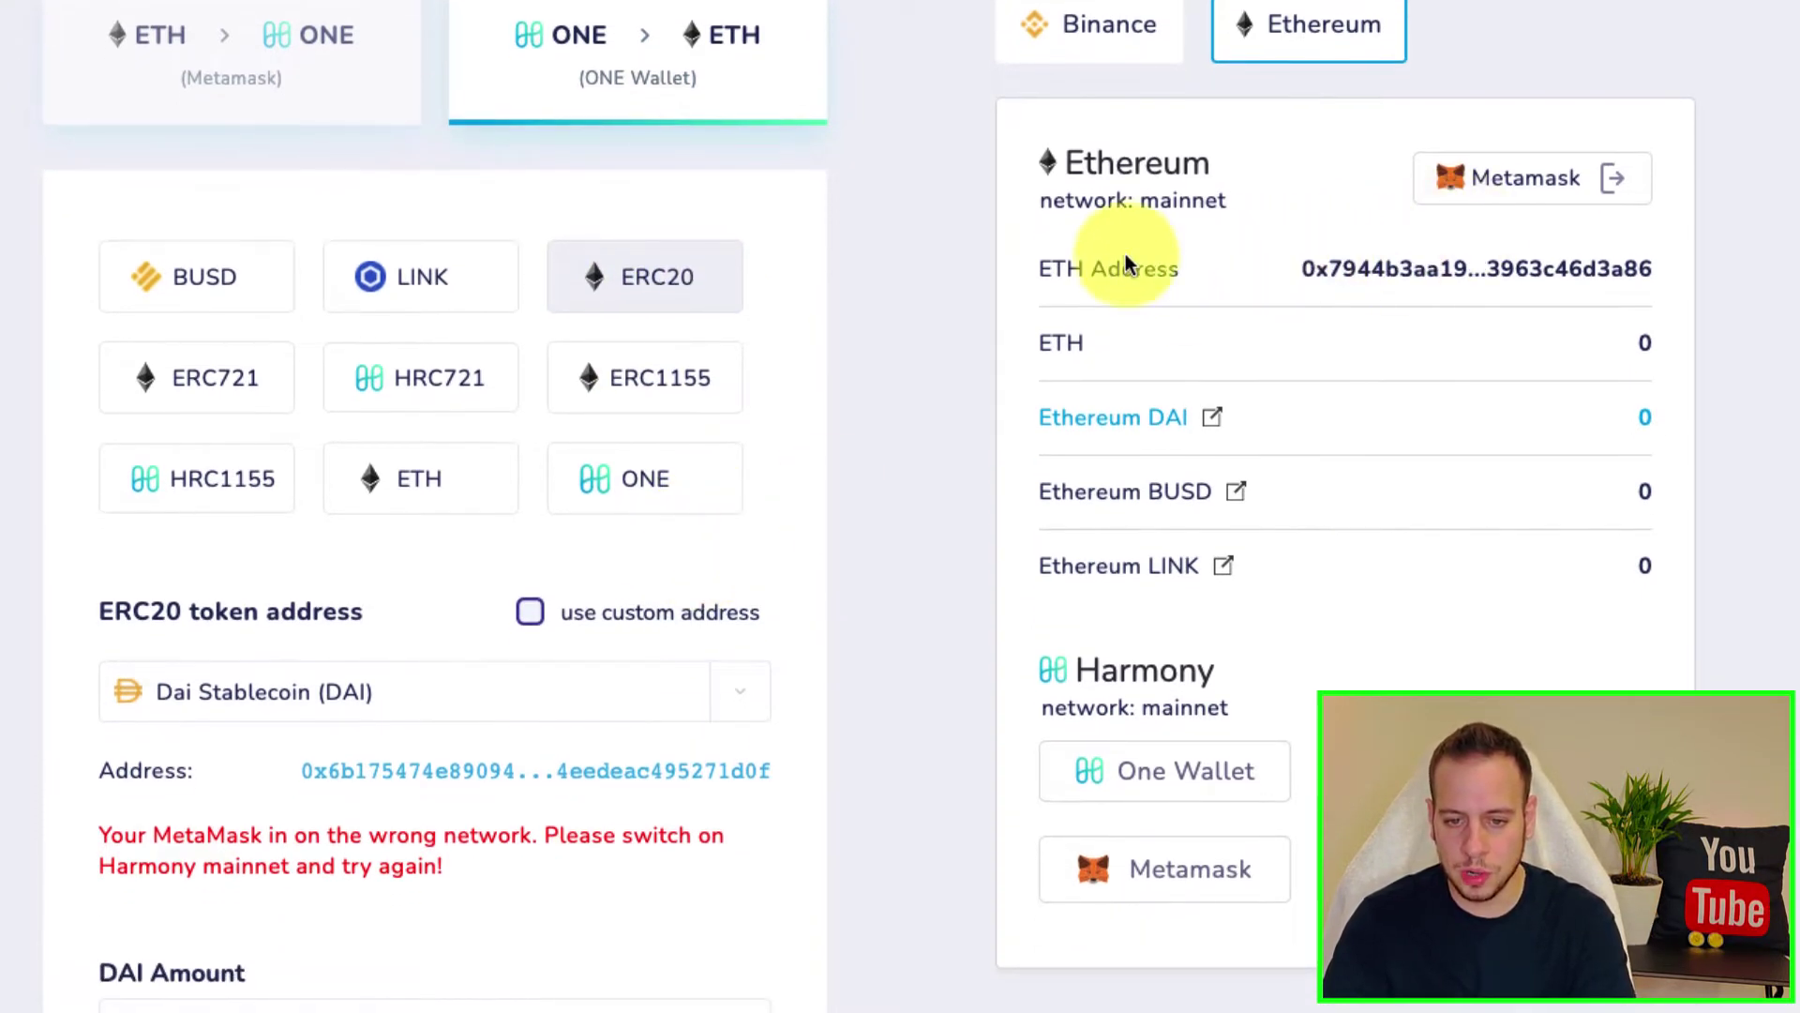
Step: Filter the ERC20 token list with 'dai', narrowing it to Compound Dai and Dai Stablecoin
{"action": "left_click_drag", "start_coordinate": [1111, 270], "coordinate": [1371, 293]}
{"action": "left_click", "coordinate": [1028, 375]}
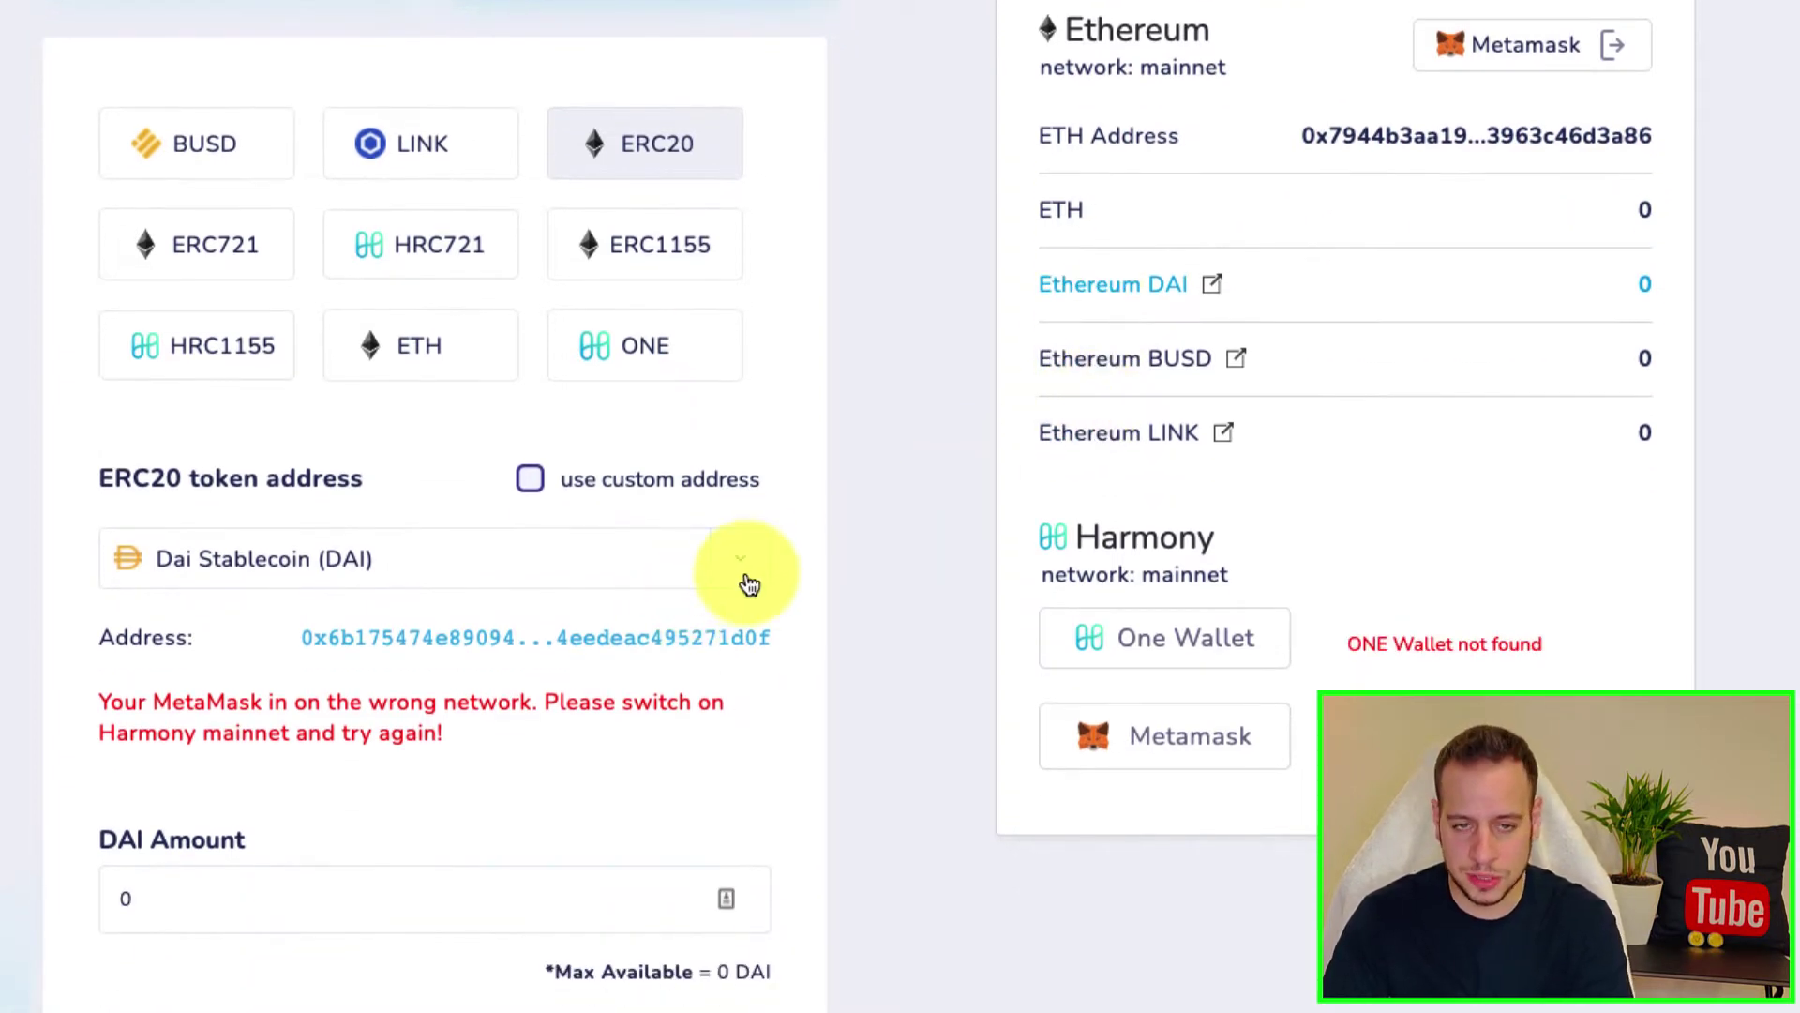
{"action": "left_click", "coordinate": [667, 577]}
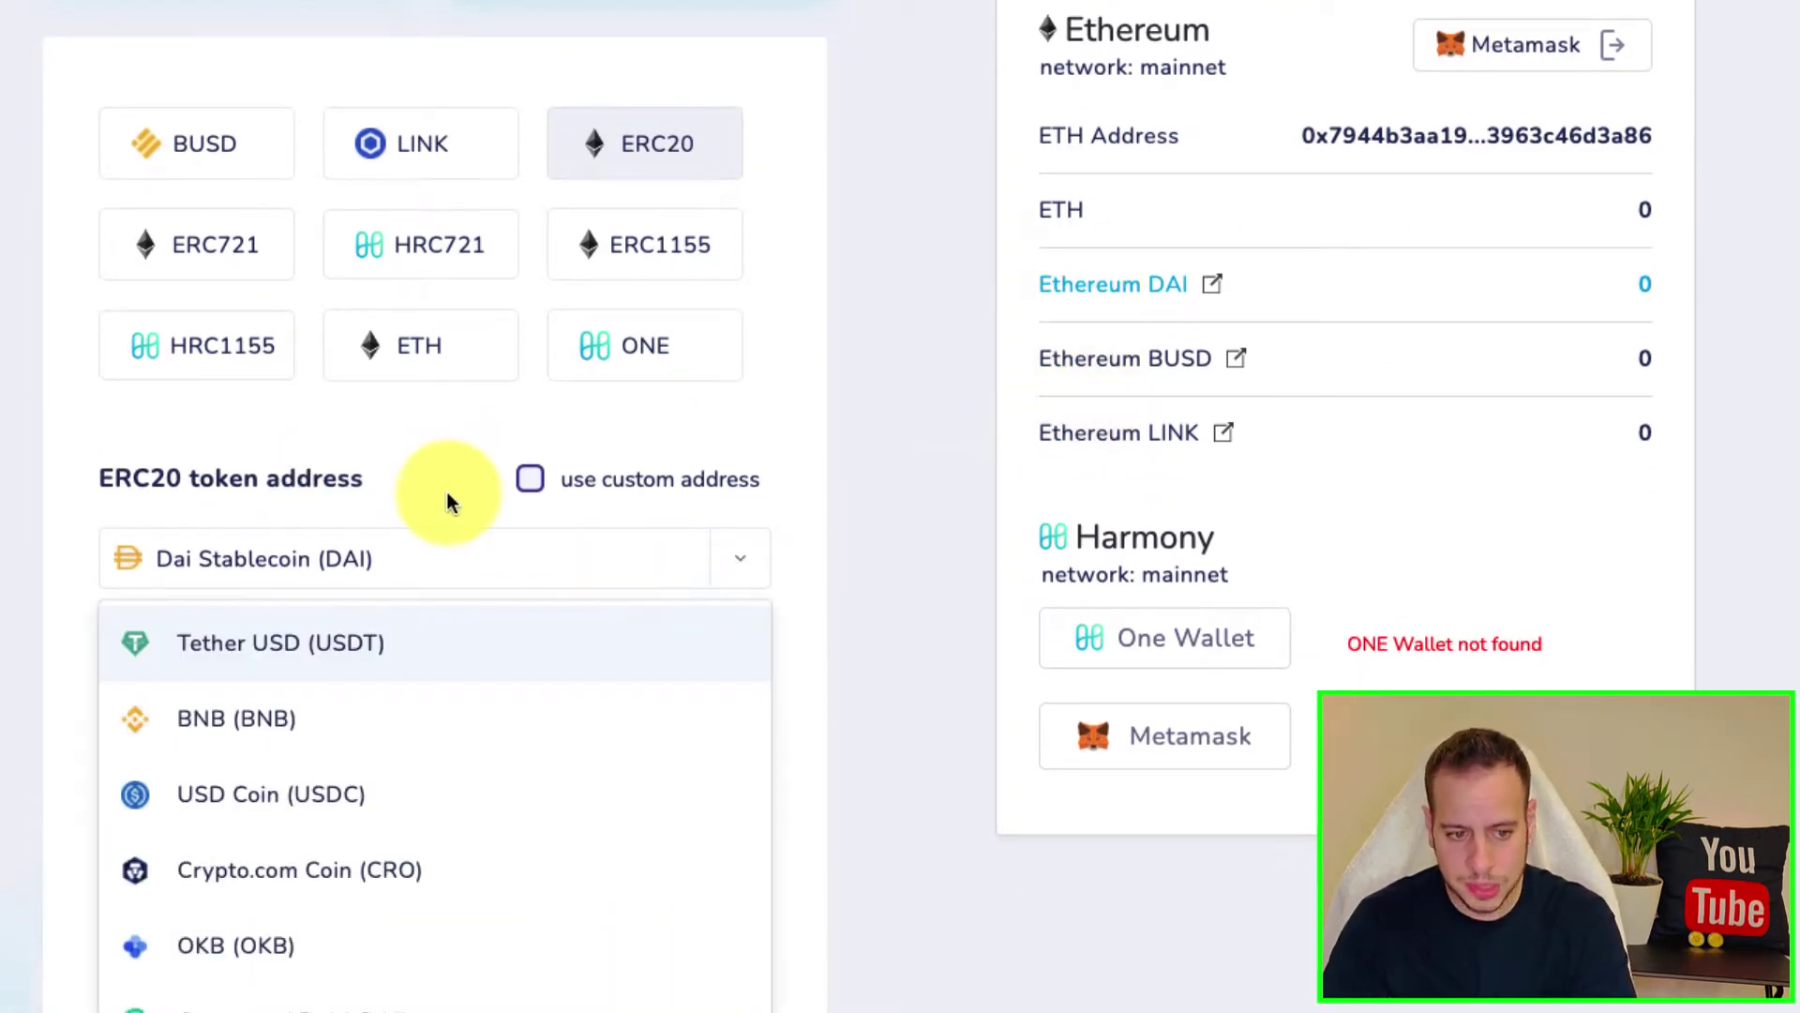
{"action": "left_click", "coordinate": [237, 561]}
{"action": "left_click", "coordinate": [245, 555]}
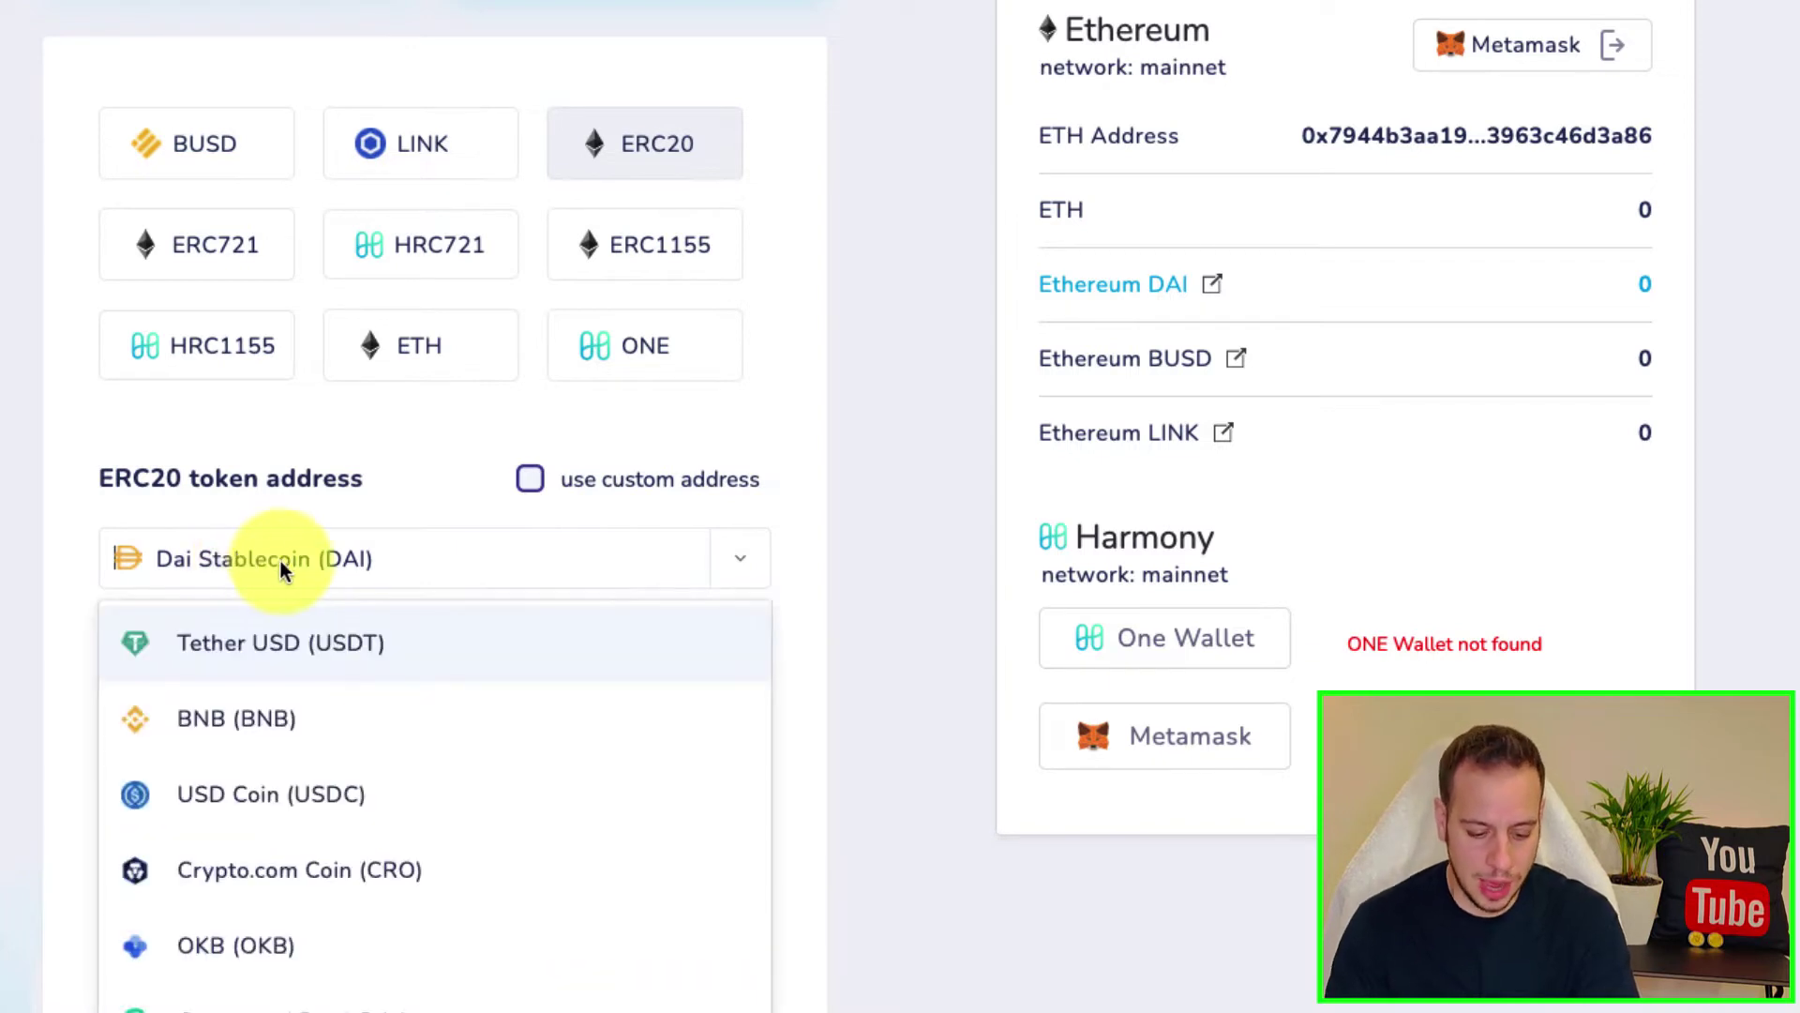
{"action": "type", "text": "dai"}
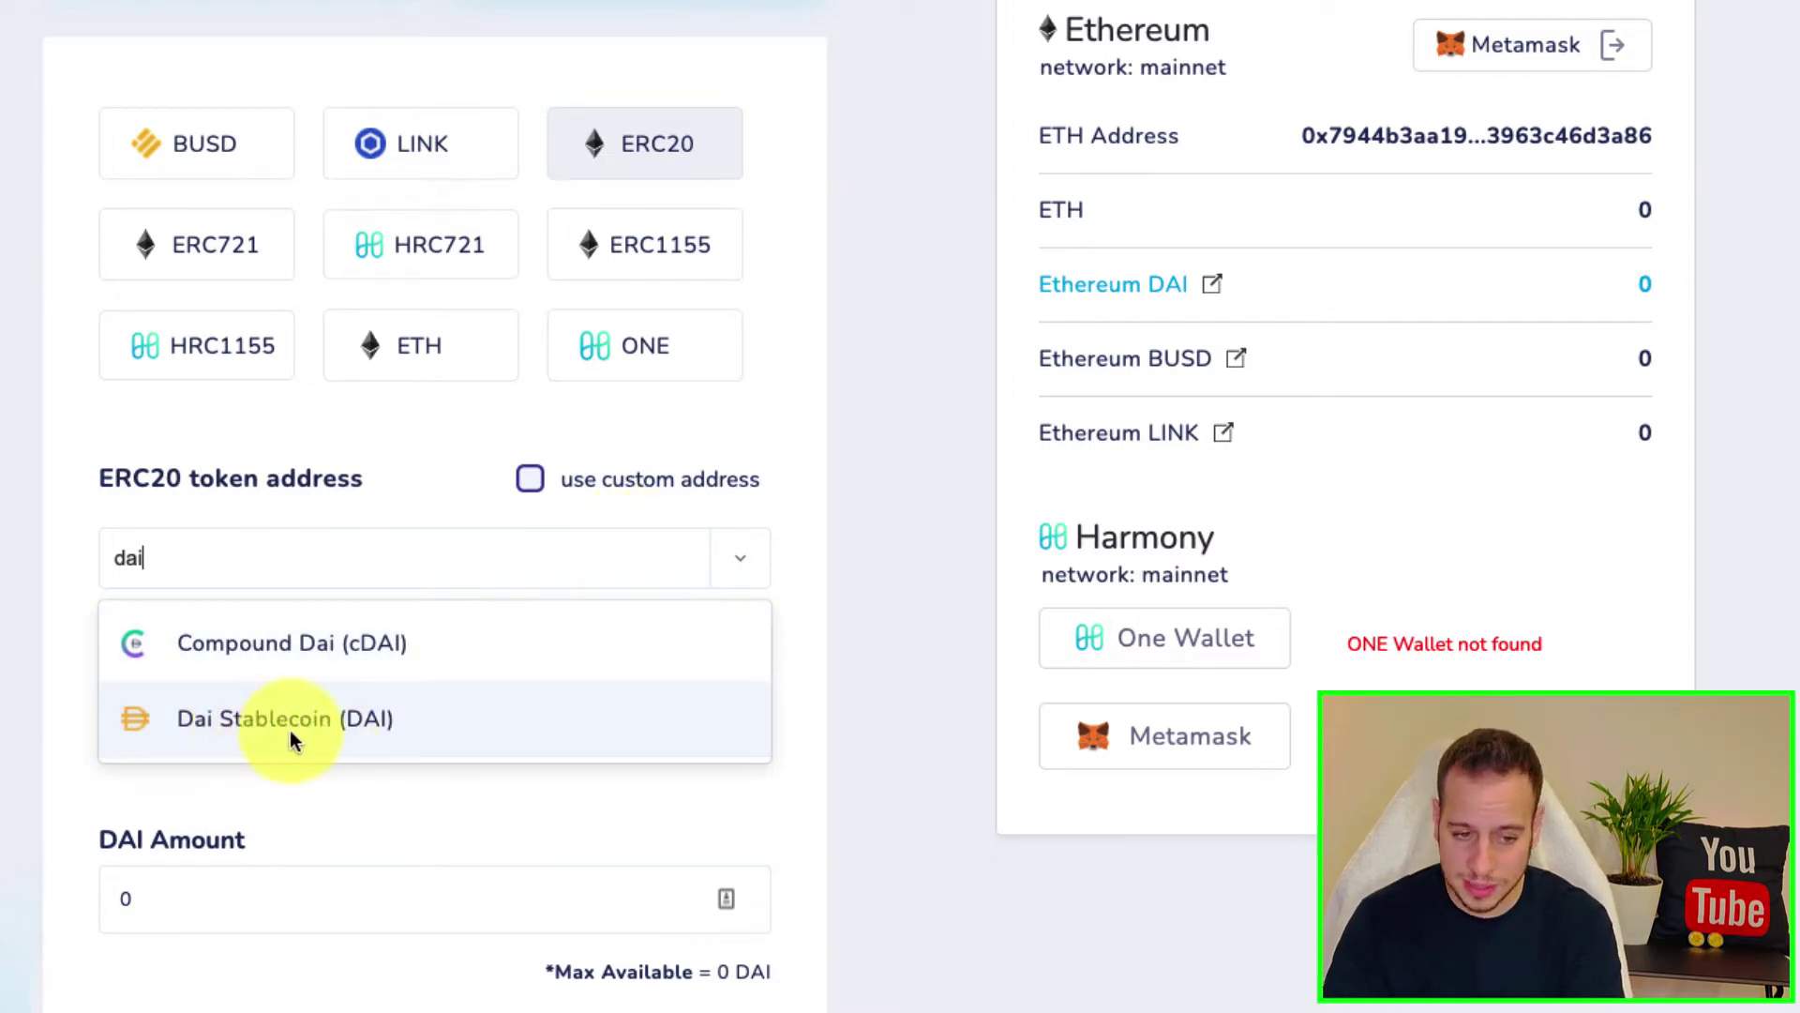
Step: Clear the token search and select Dai Stablecoin (DAI) as the token to bridge
{"action": "double_click", "coordinate": [253, 564]}
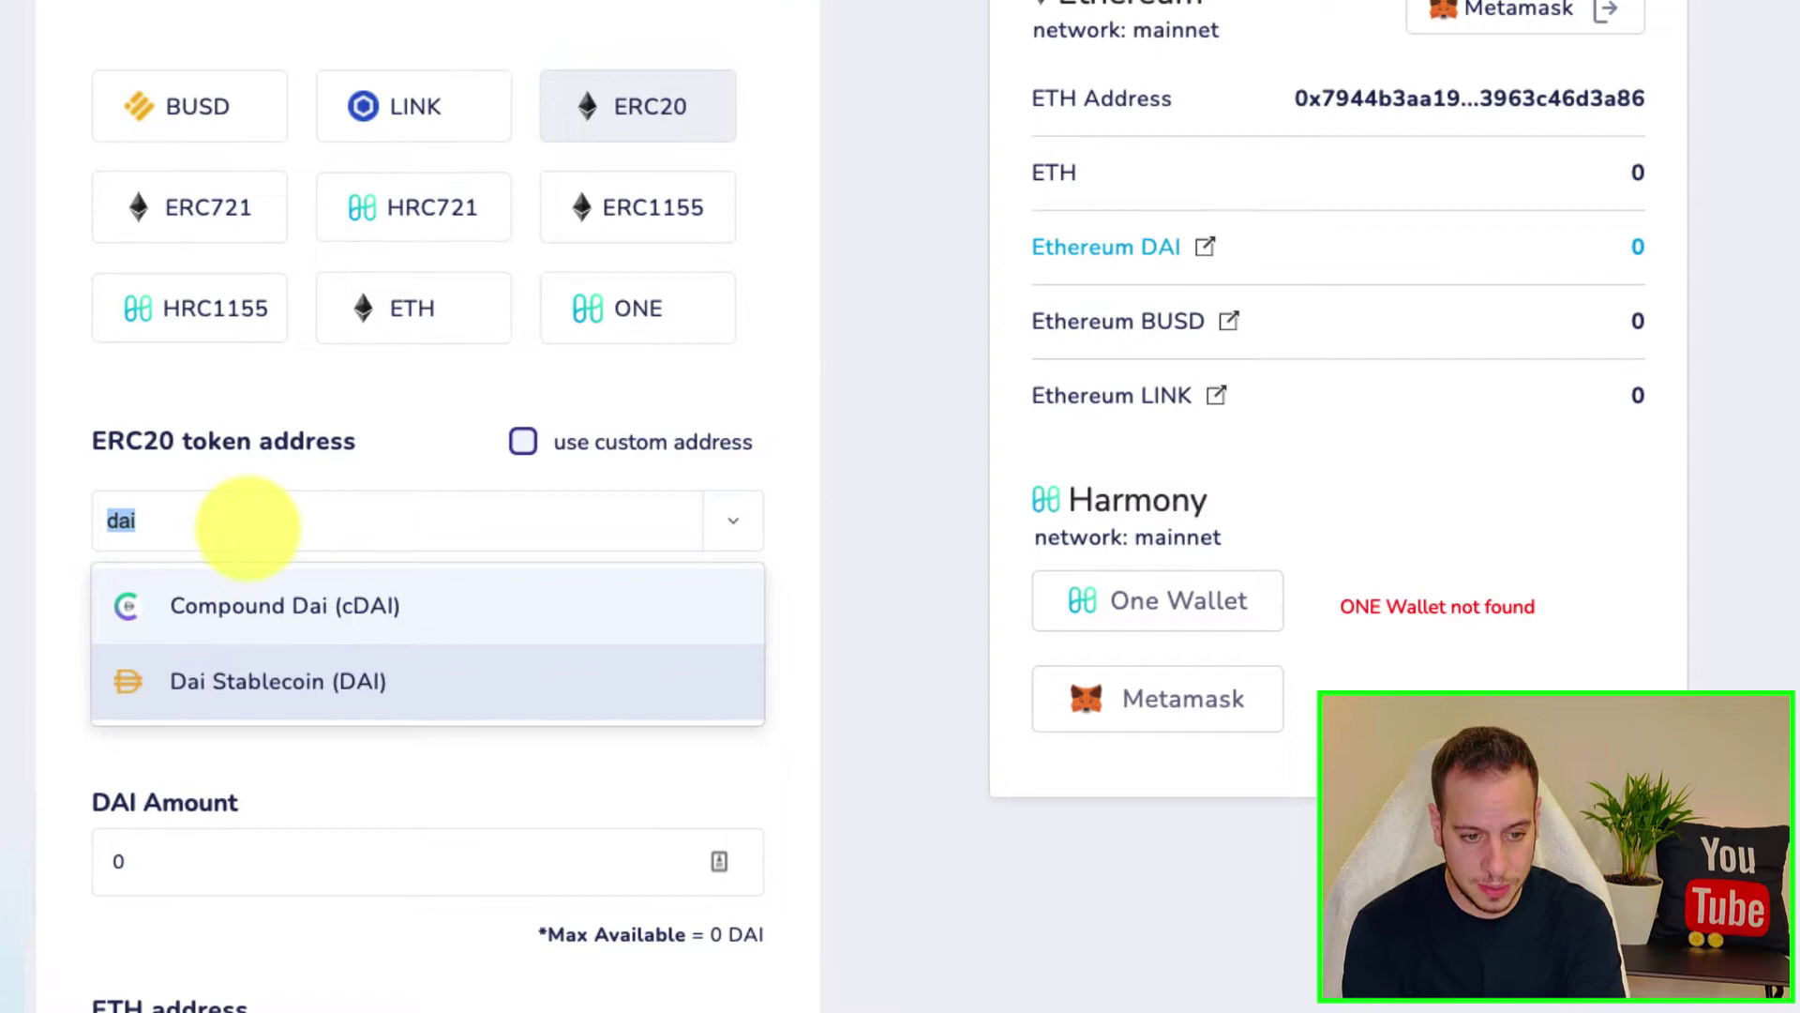
{"action": "type", "text": "usd"}
{"action": "key", "text": "BackSpace"}
{"action": "key", "text": "BackSpace"}
{"action": "key", "text": "BackSpace"}
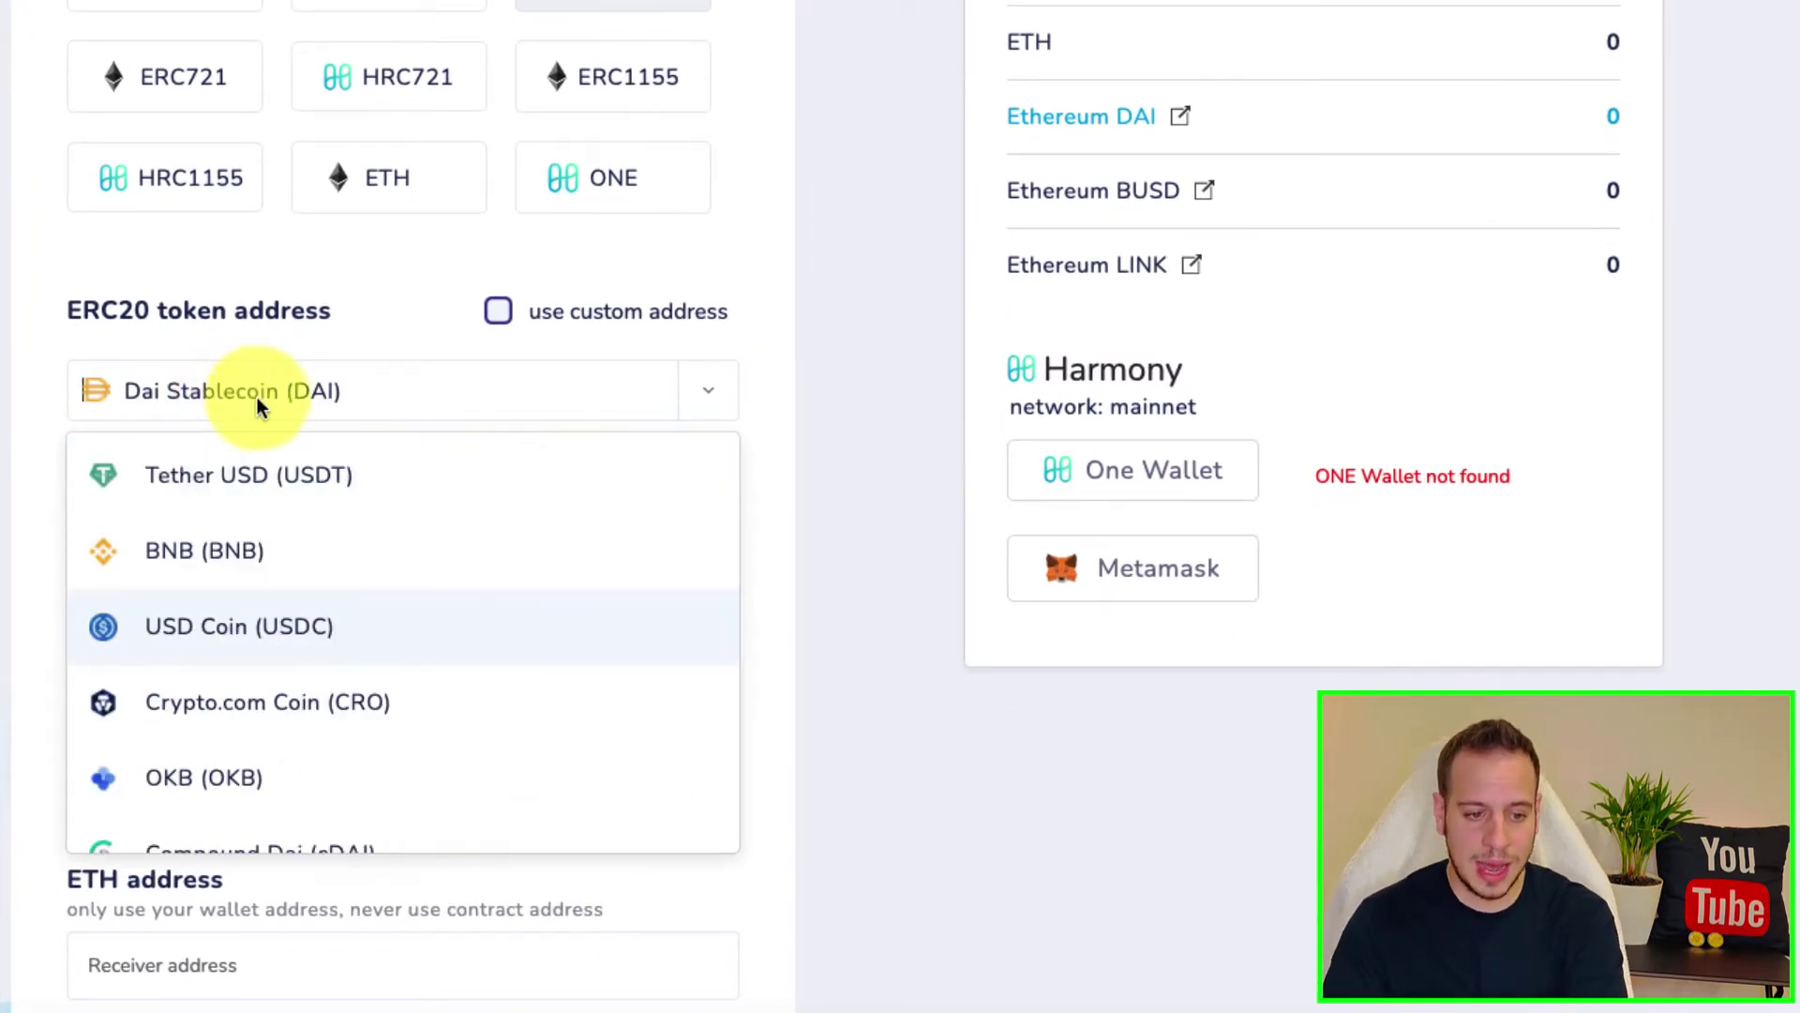
{"action": "left_click", "coordinate": [264, 401]}
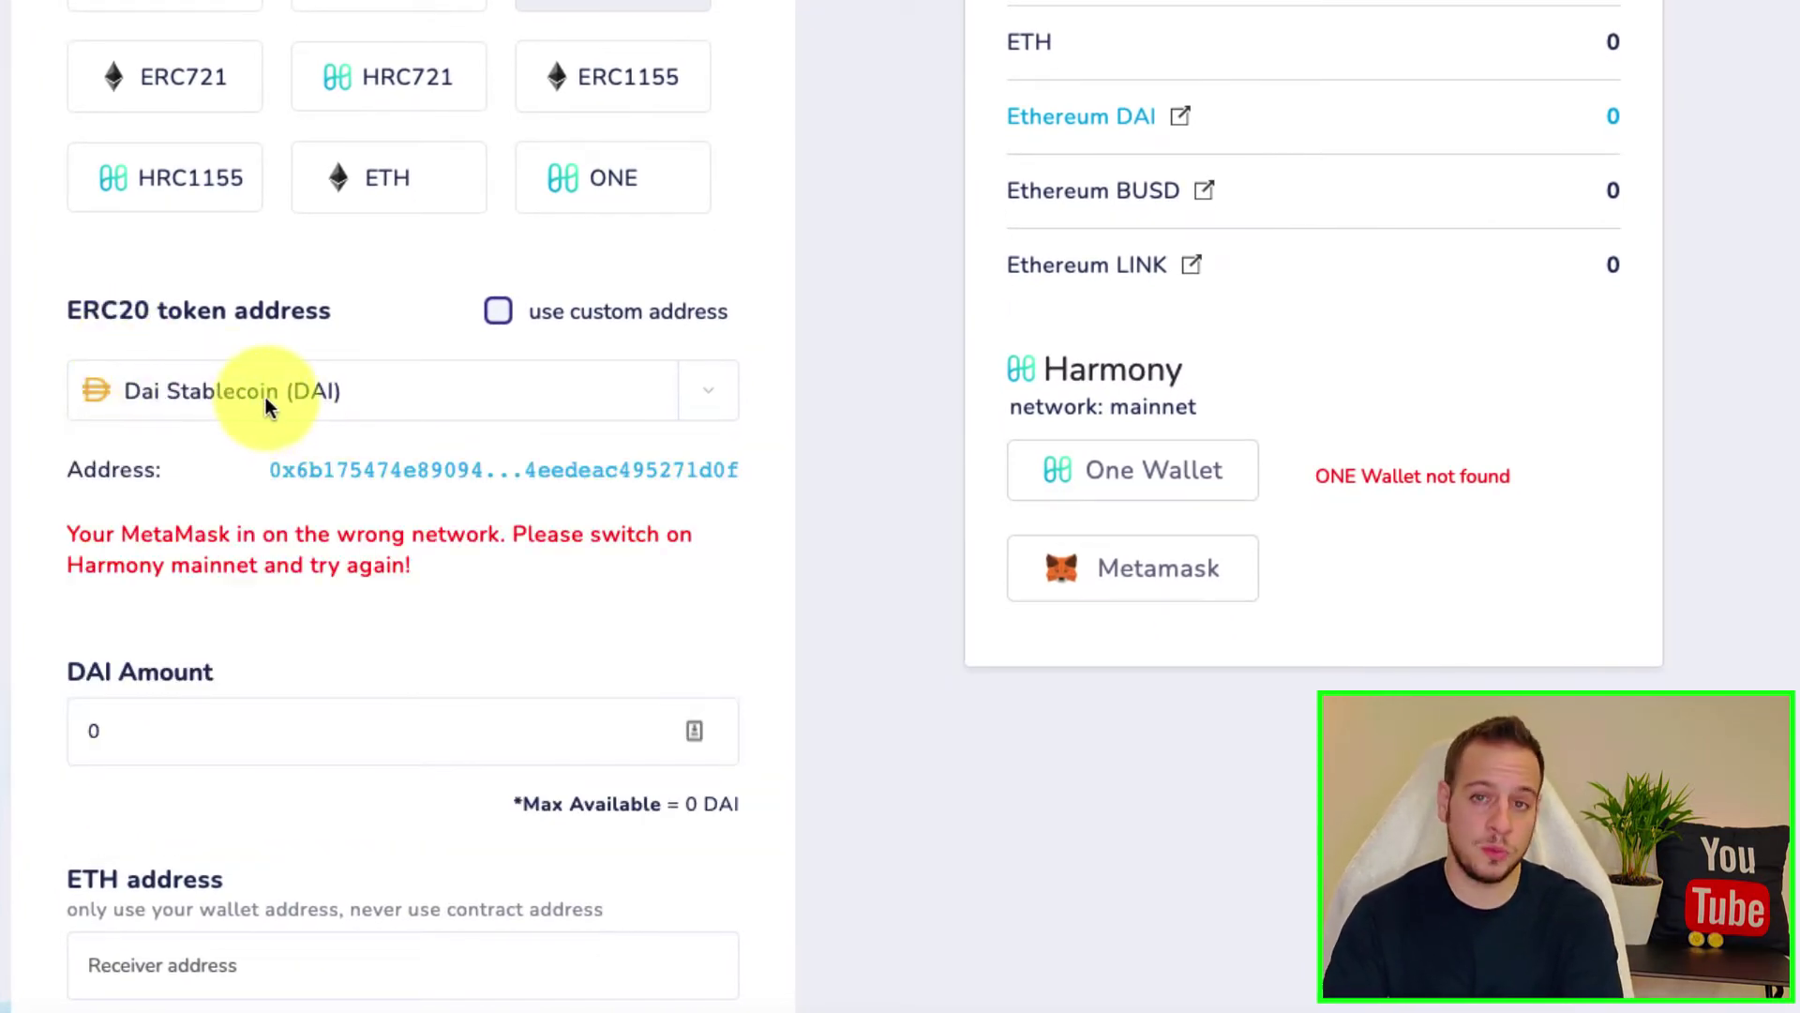
Step: Enter 1000 as the DAI amount to bridge
{"action": "scroll", "coordinate": [225, 497], "scroll_direction": "down", "scroll_amount": 1}
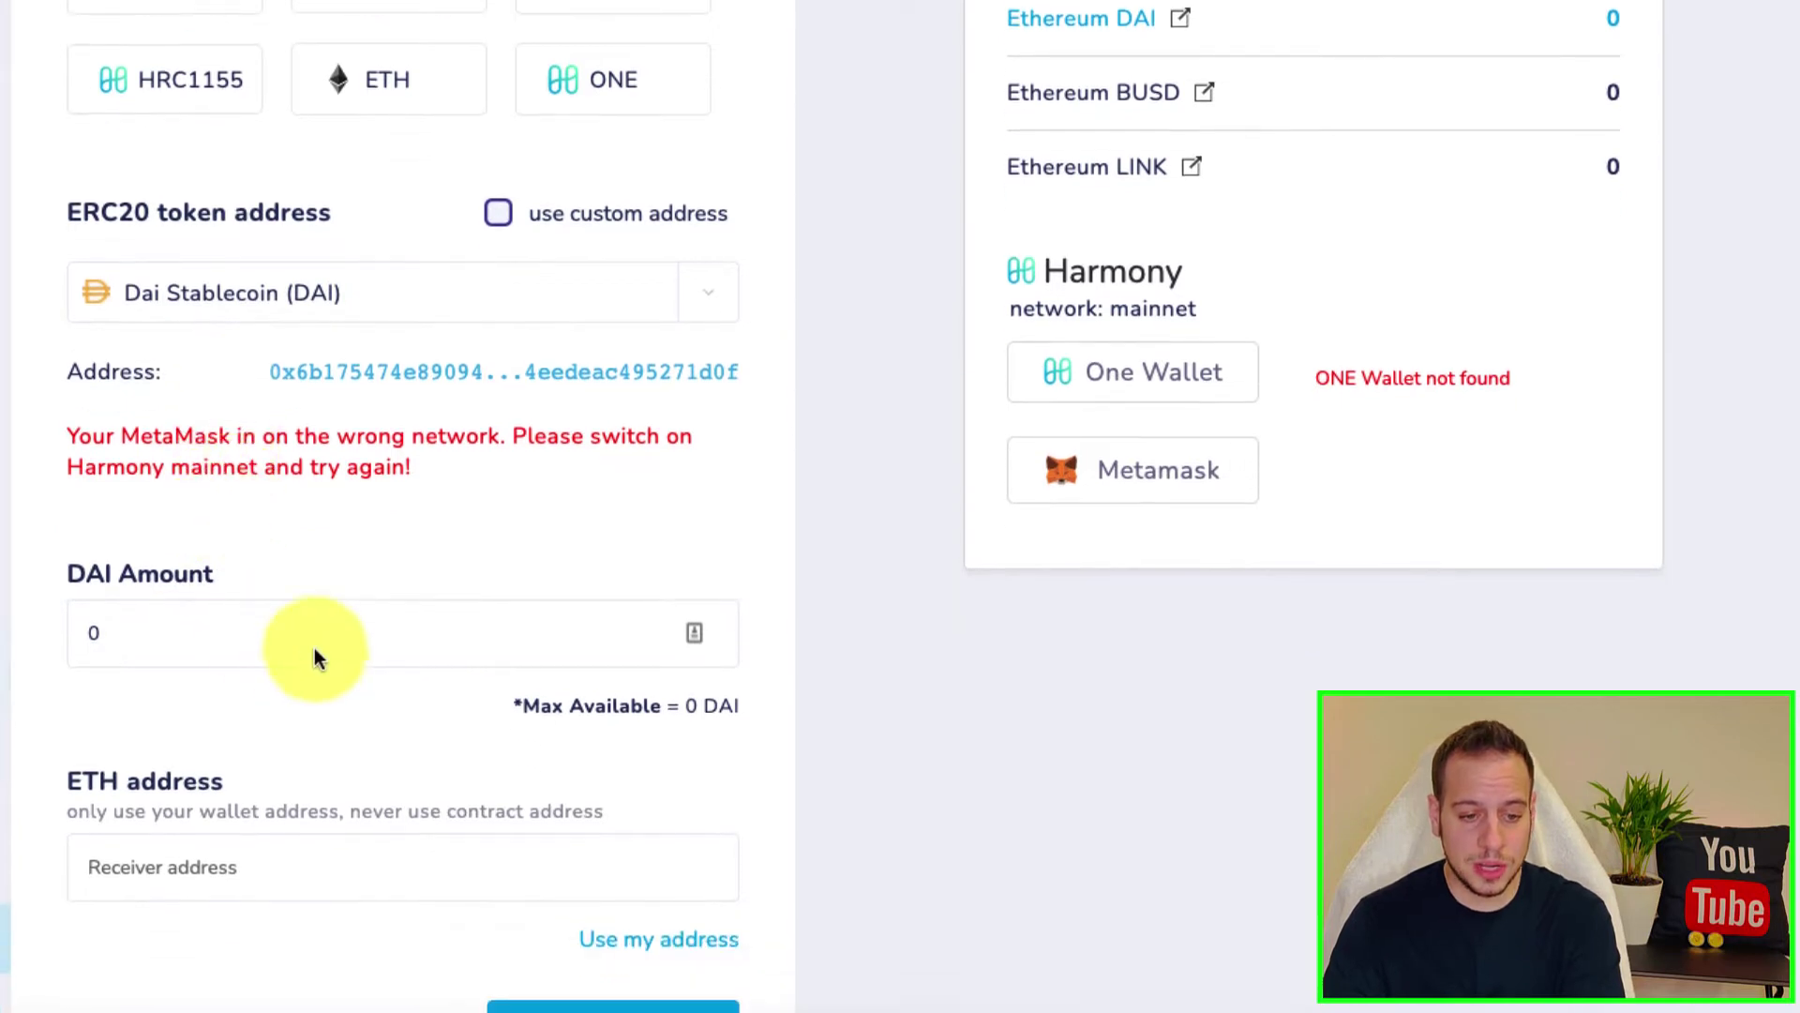
{"action": "double_click", "coordinate": [91, 632]}
{"action": "type", "text": "1000"}
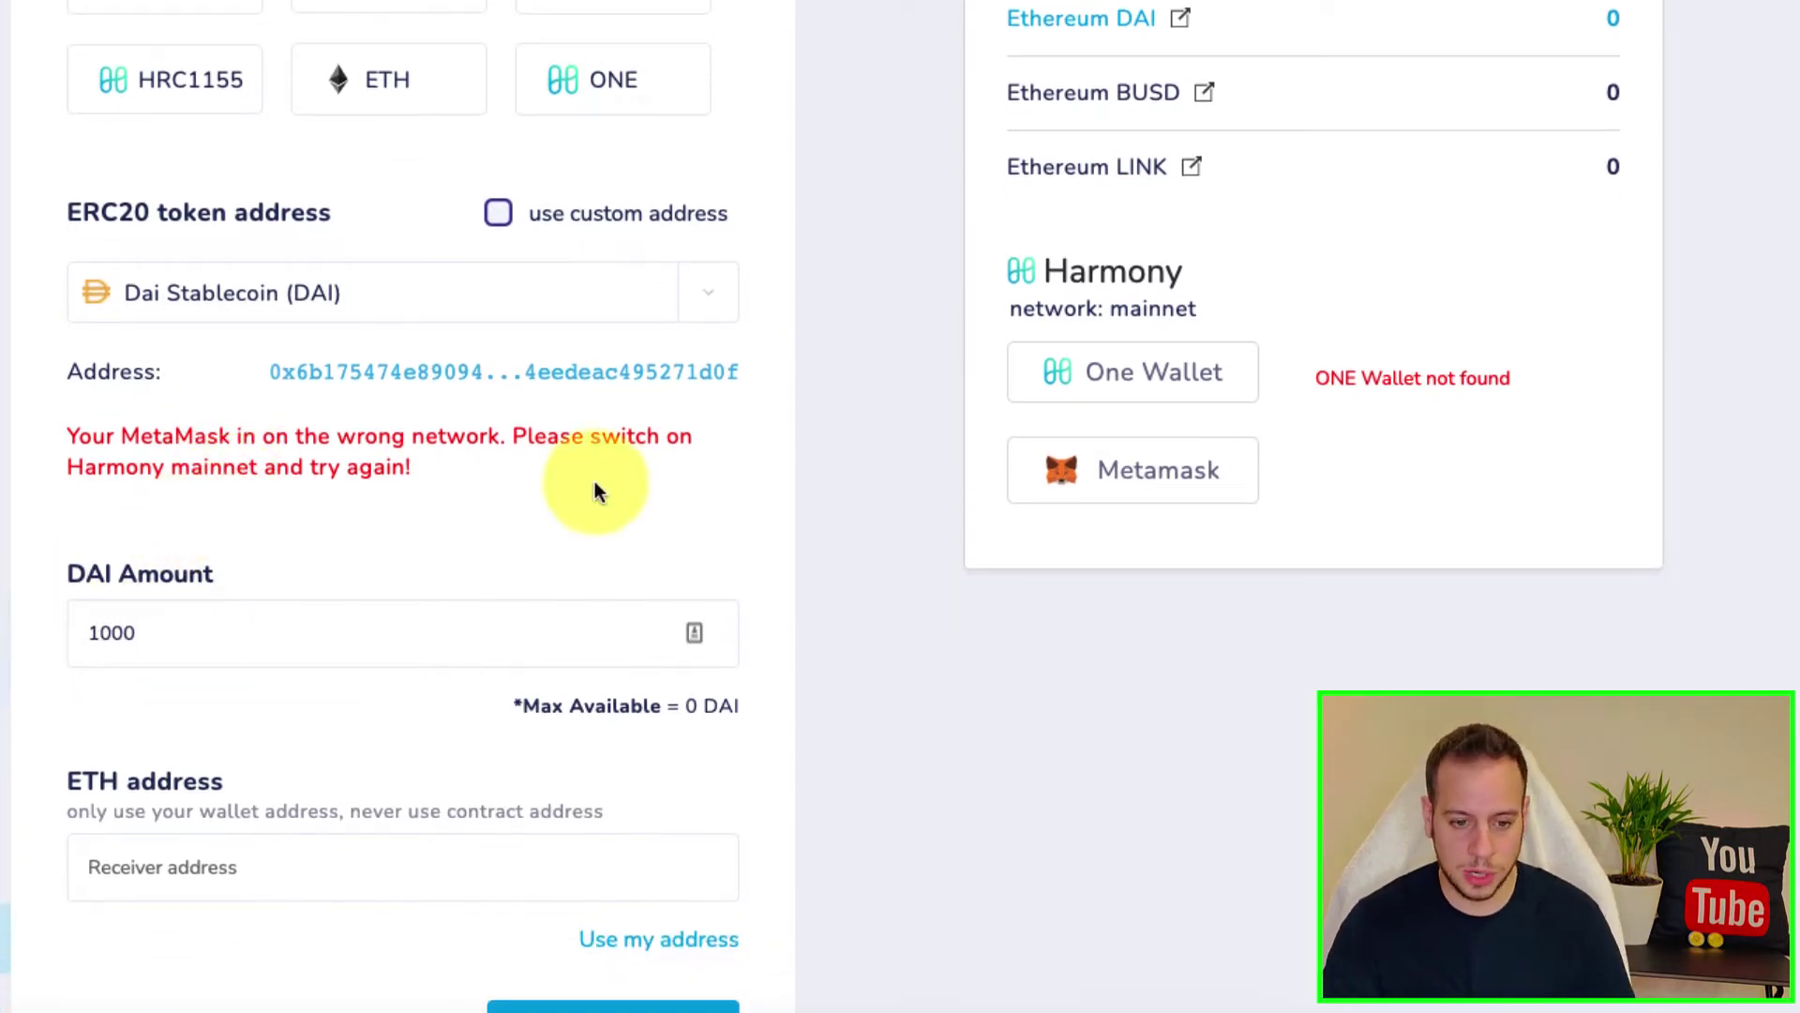
{"action": "scroll", "coordinate": [397, 653], "scroll_direction": "down", "scroll_amount": 1}
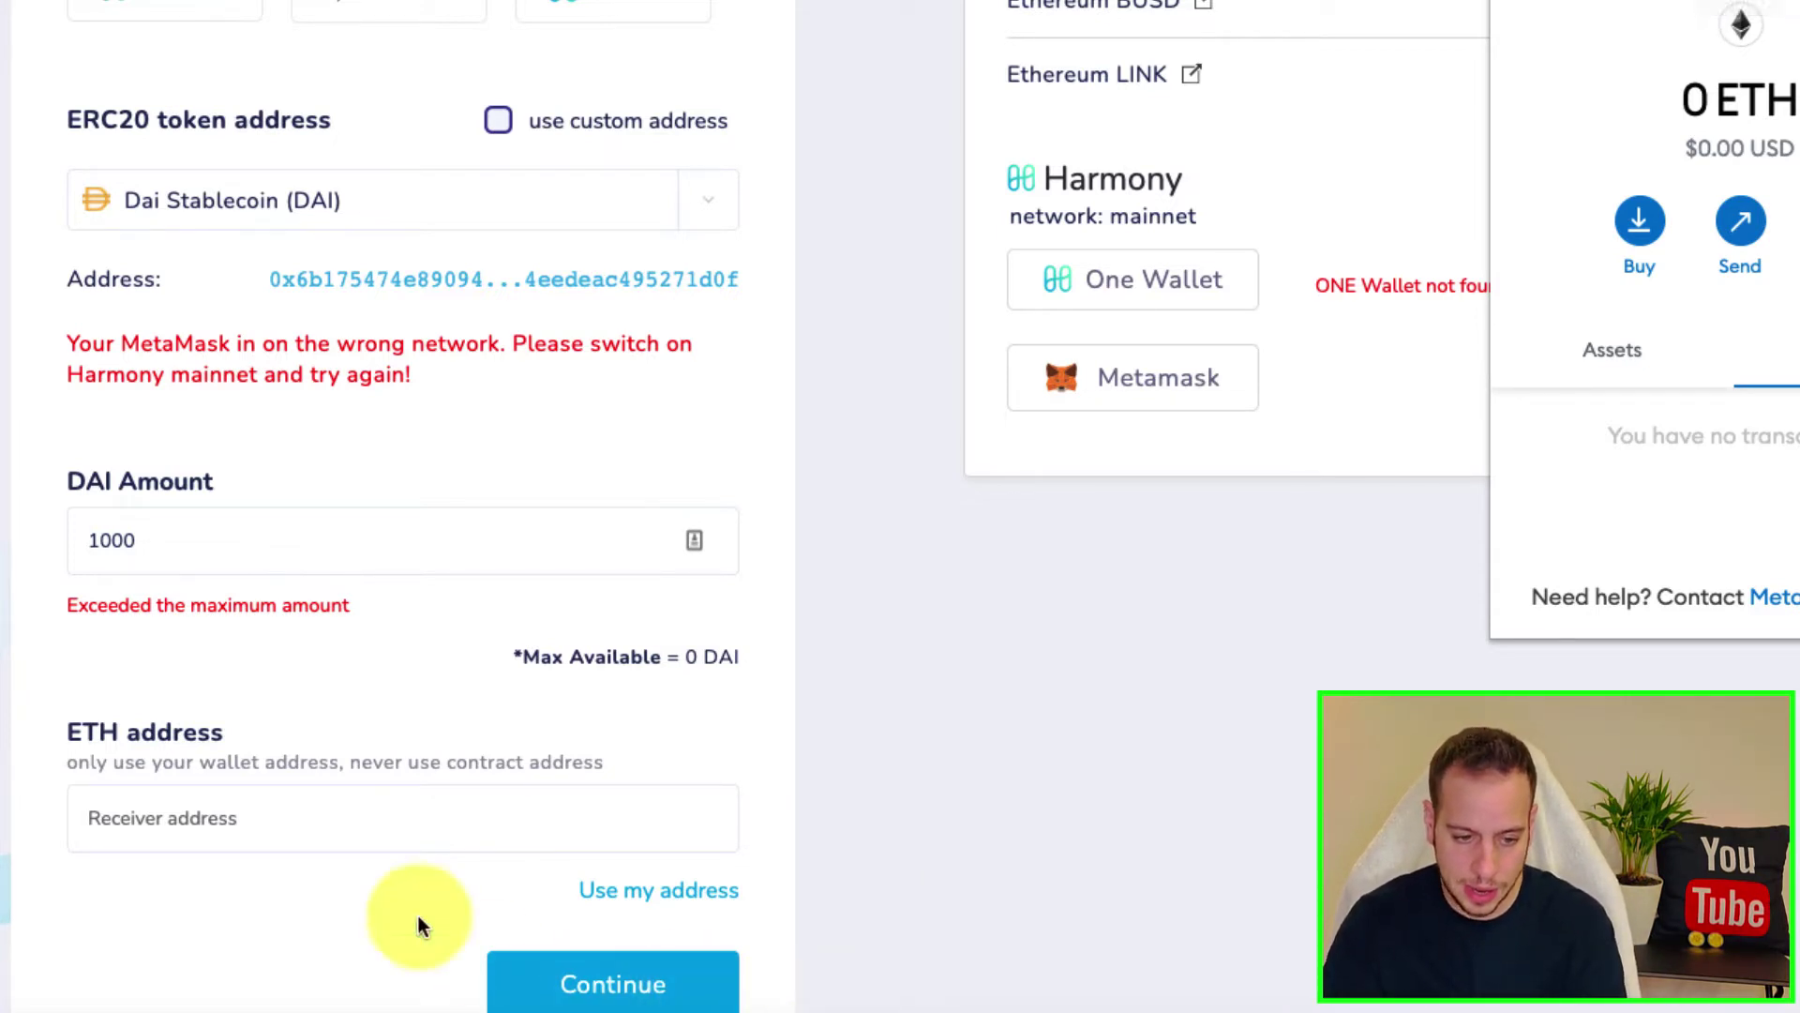
{"action": "left_click", "coordinate": [406, 810]}
{"action": "type", "text": "0x7944B3AA198e1182D2860AB9d5db3963C46d3A86"}
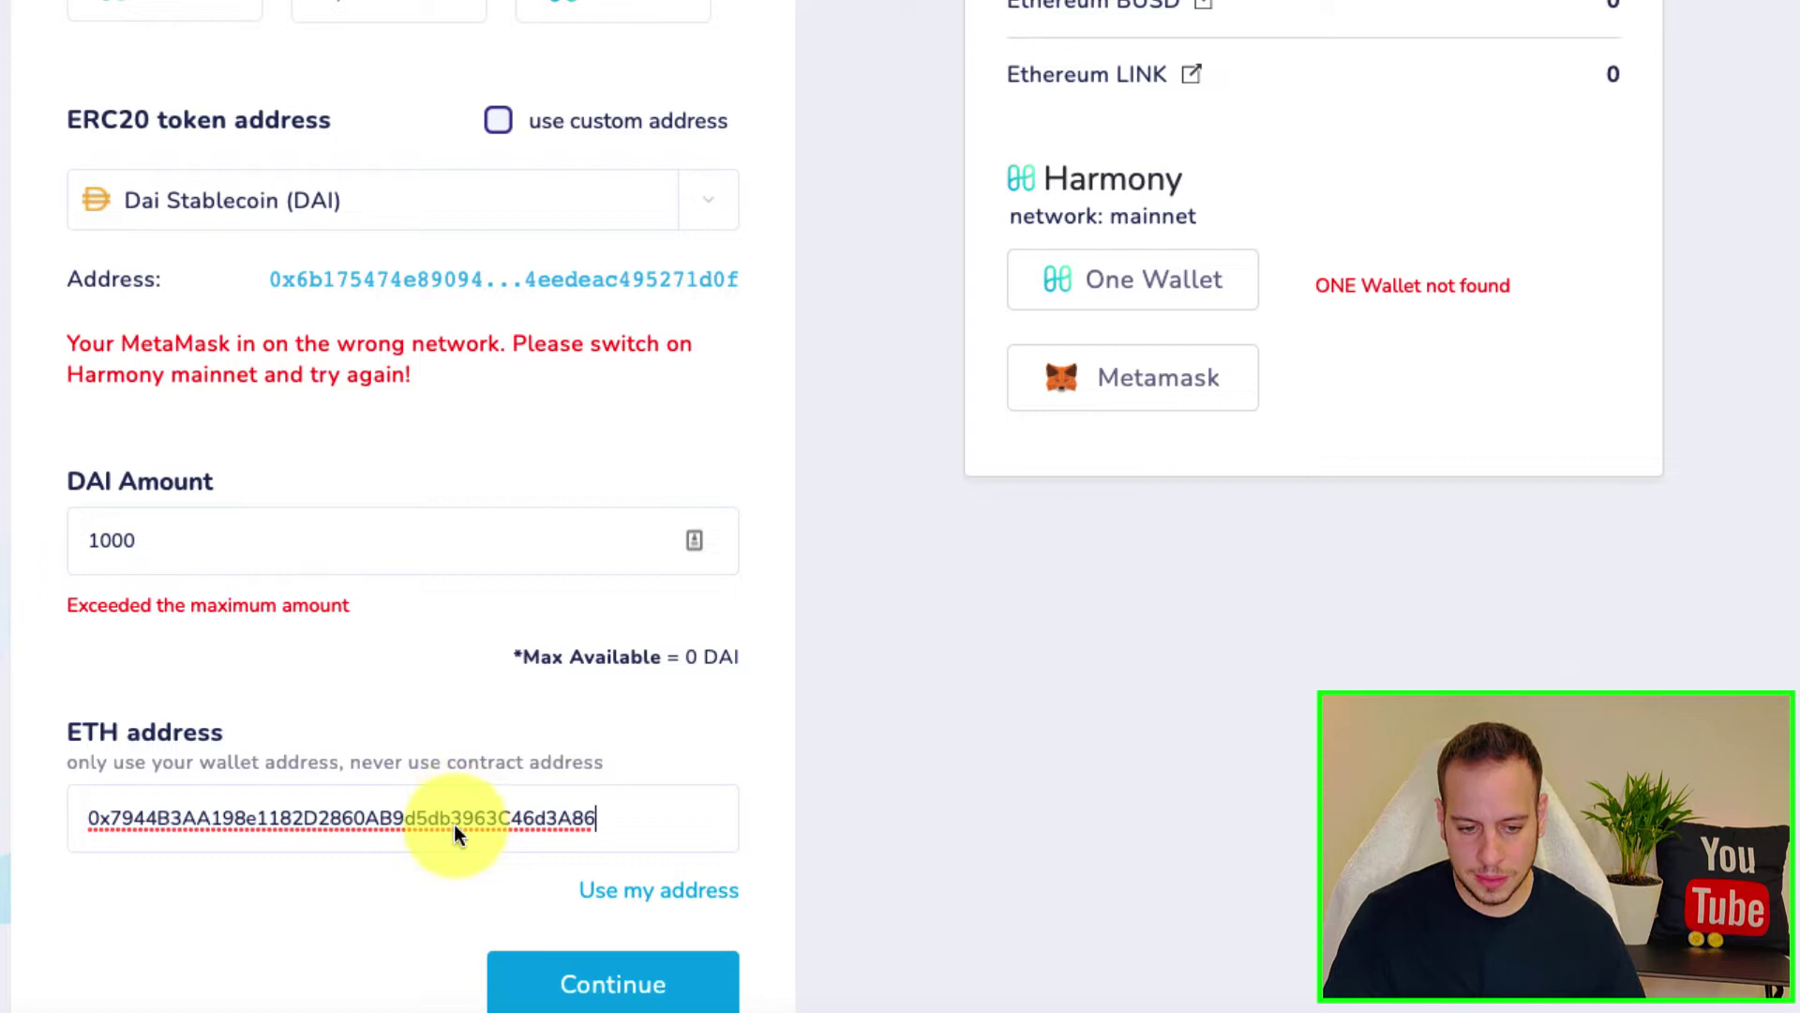
{"action": "left_click_drag", "start_coordinate": [380, 818], "coordinate": [597, 879]}
{"action": "left_click", "coordinate": [596, 881]}
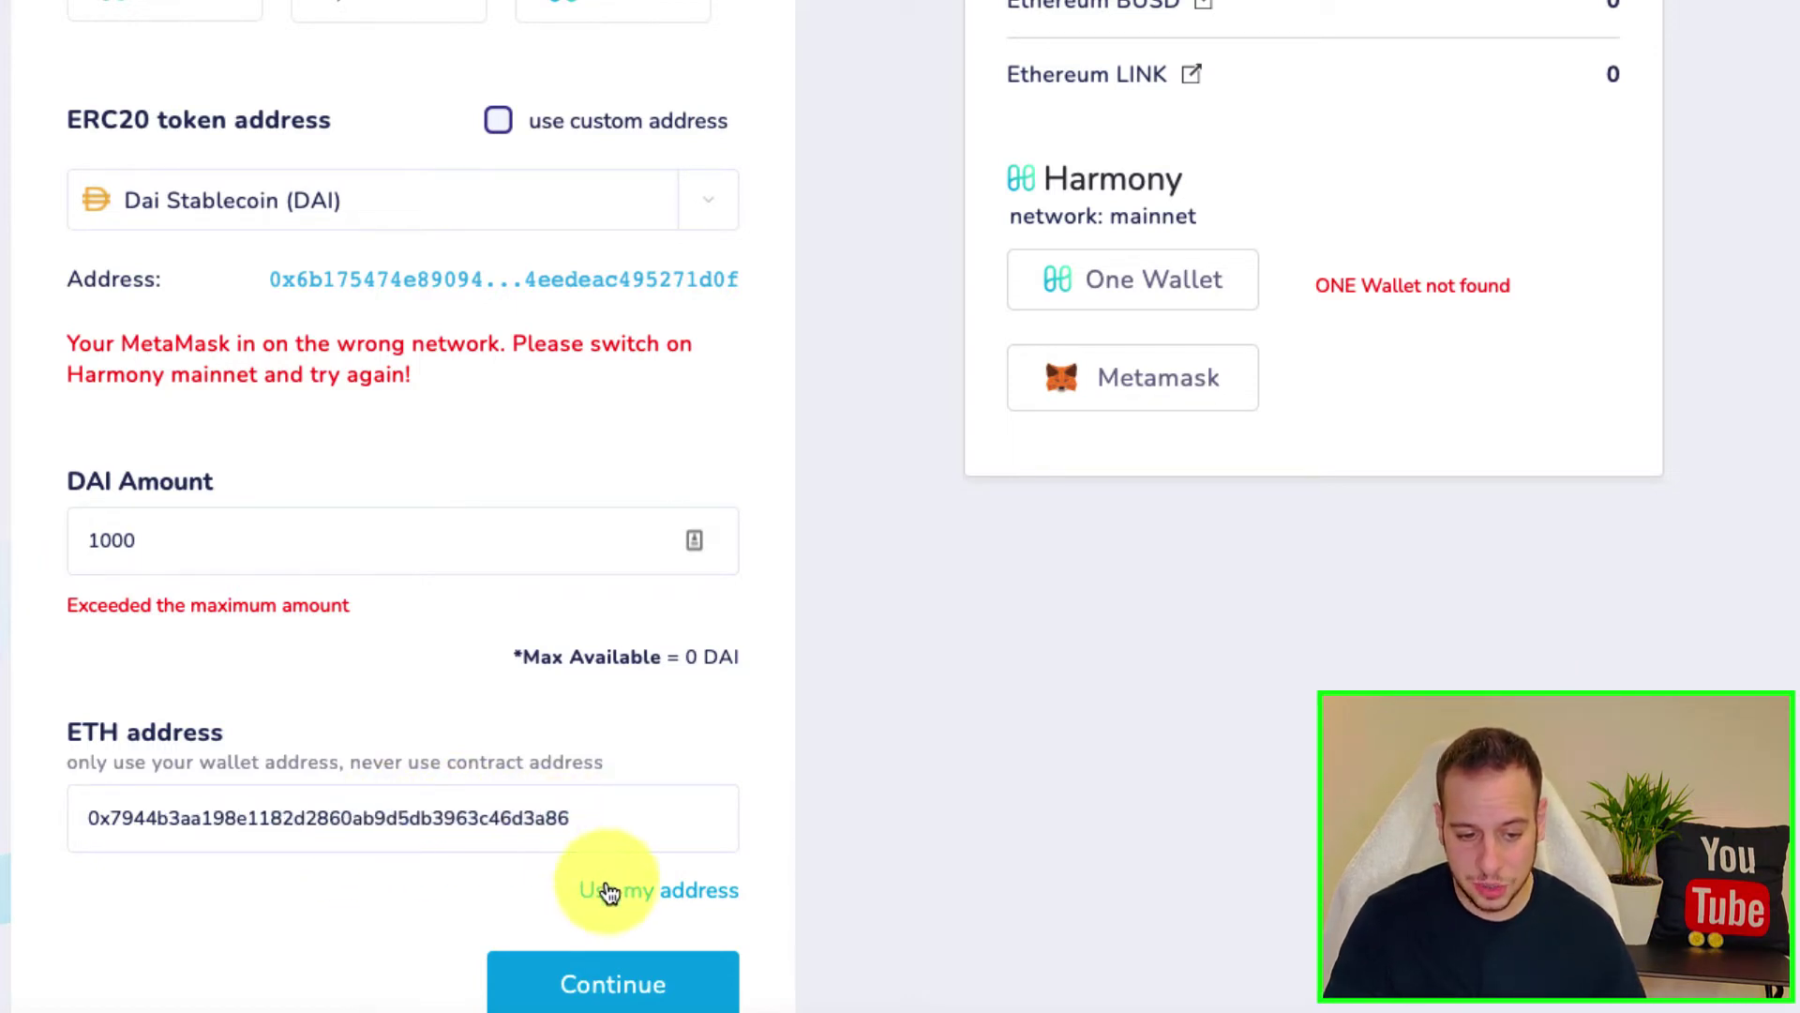
{"action": "scroll", "coordinate": [684, 816], "scroll_direction": "up", "scroll_amount": 2}
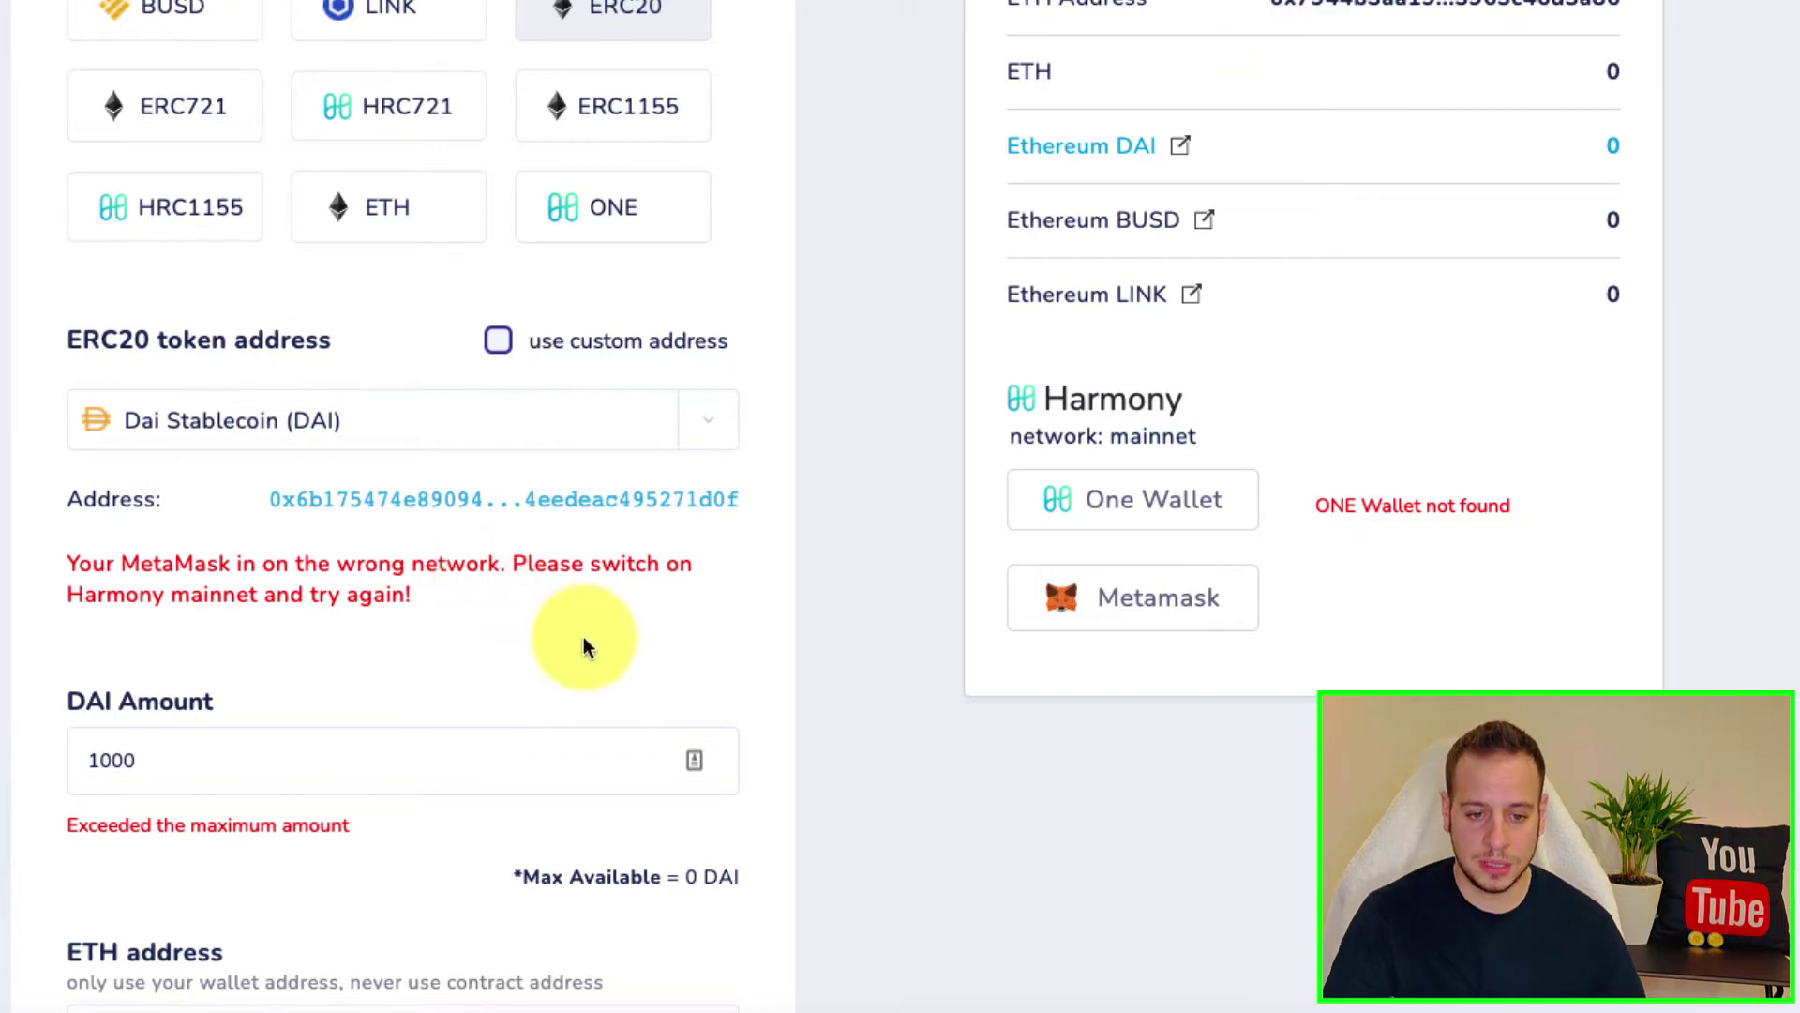
{"action": "scroll", "coordinate": [583, 638], "scroll_direction": "down", "scroll_amount": 2}
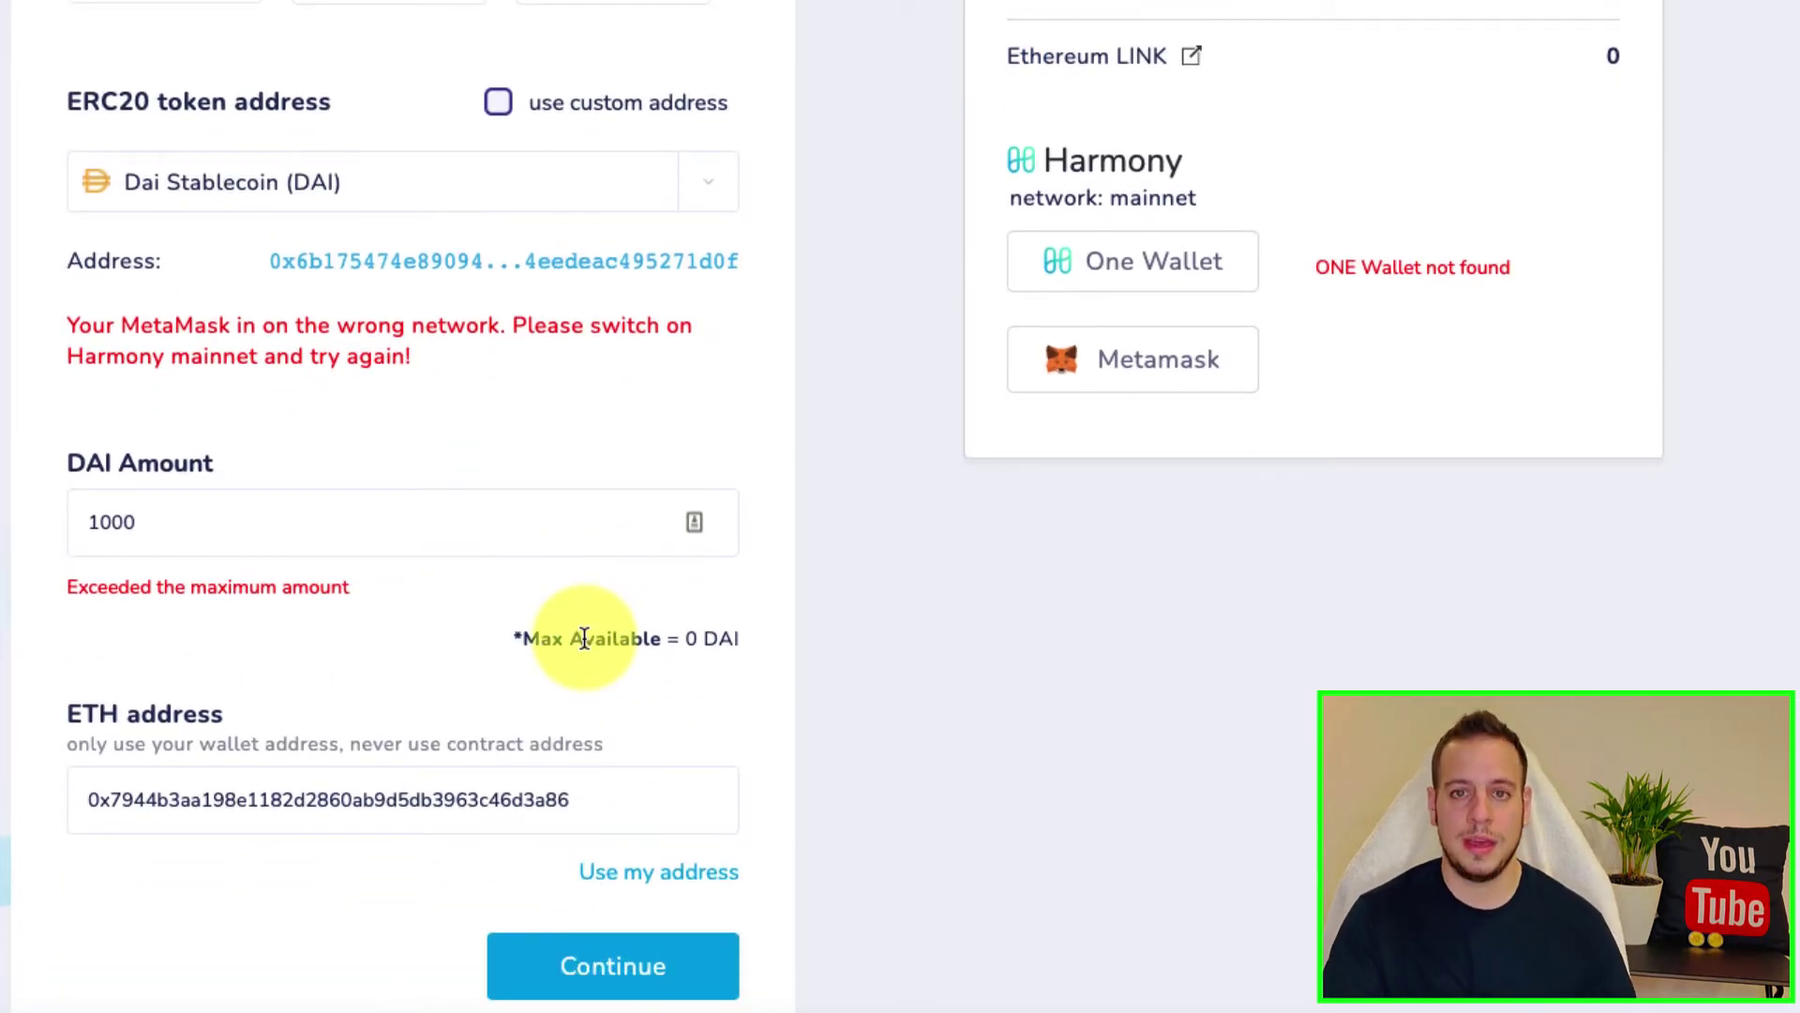
{"action": "scroll", "coordinate": [574, 844], "scroll_direction": "down", "scroll_amount": 1}
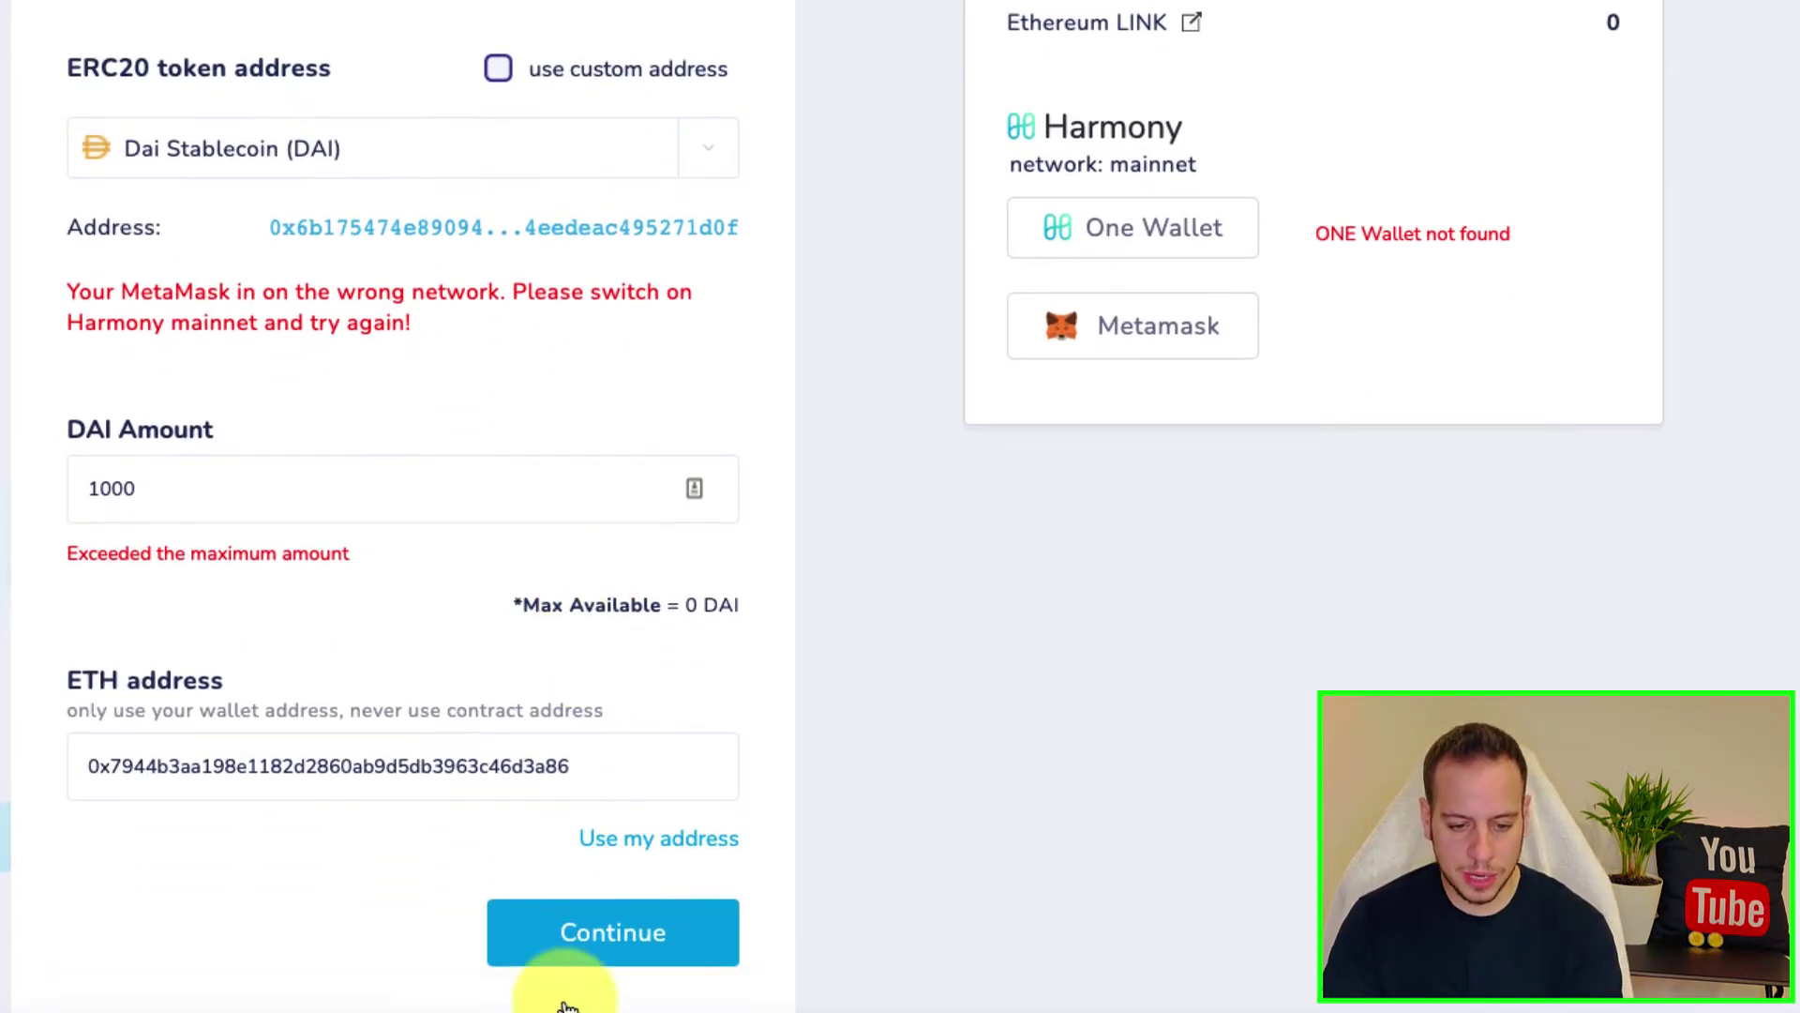
{"action": "left_click", "coordinate": [587, 931]}
{"action": "left_click", "coordinate": [1093, 561]}
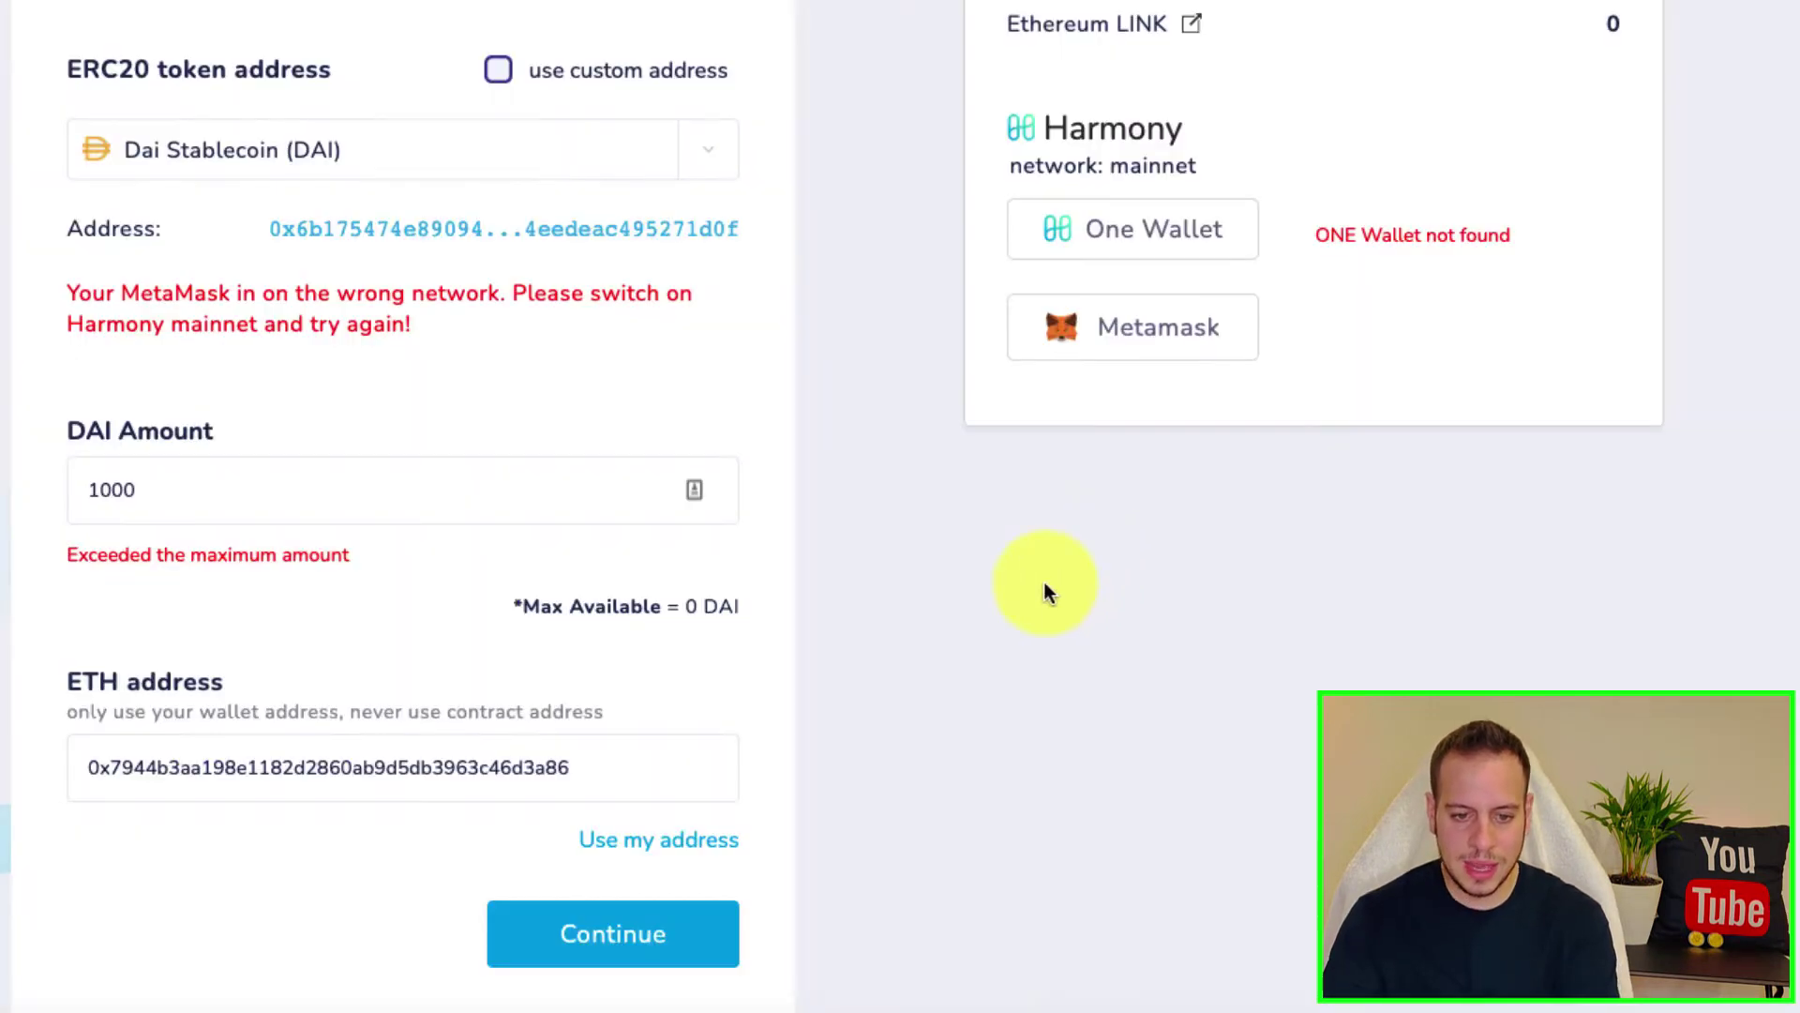
{"action": "scroll", "coordinate": [989, 610], "scroll_direction": "up", "scroll_amount": 2}
{"action": "scroll", "coordinate": [986, 607], "scroll_direction": "up", "scroll_amount": 2}
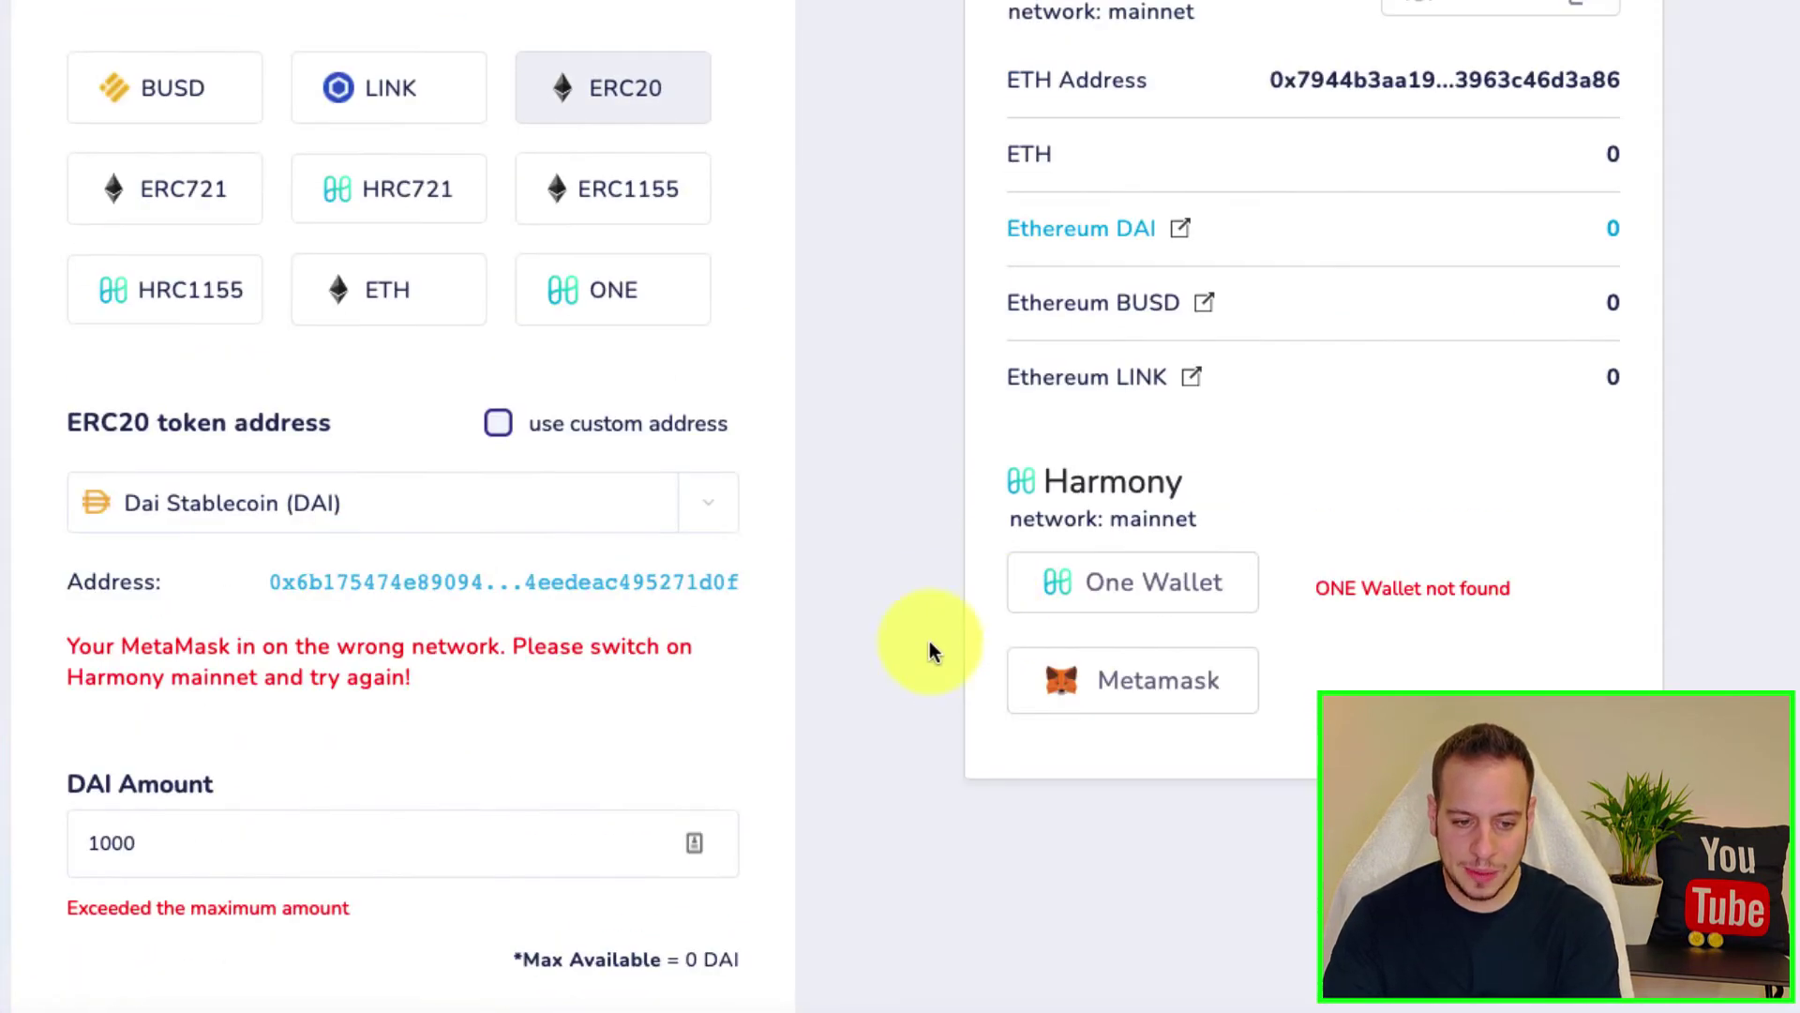
{"action": "scroll", "coordinate": [904, 673], "scroll_direction": "down", "scroll_amount": 2}
{"action": "left_click_drag", "start_coordinate": [194, 463], "coordinate": [411, 463]}
{"action": "scroll", "coordinate": [622, 462], "scroll_direction": "up", "scroll_amount": 4}
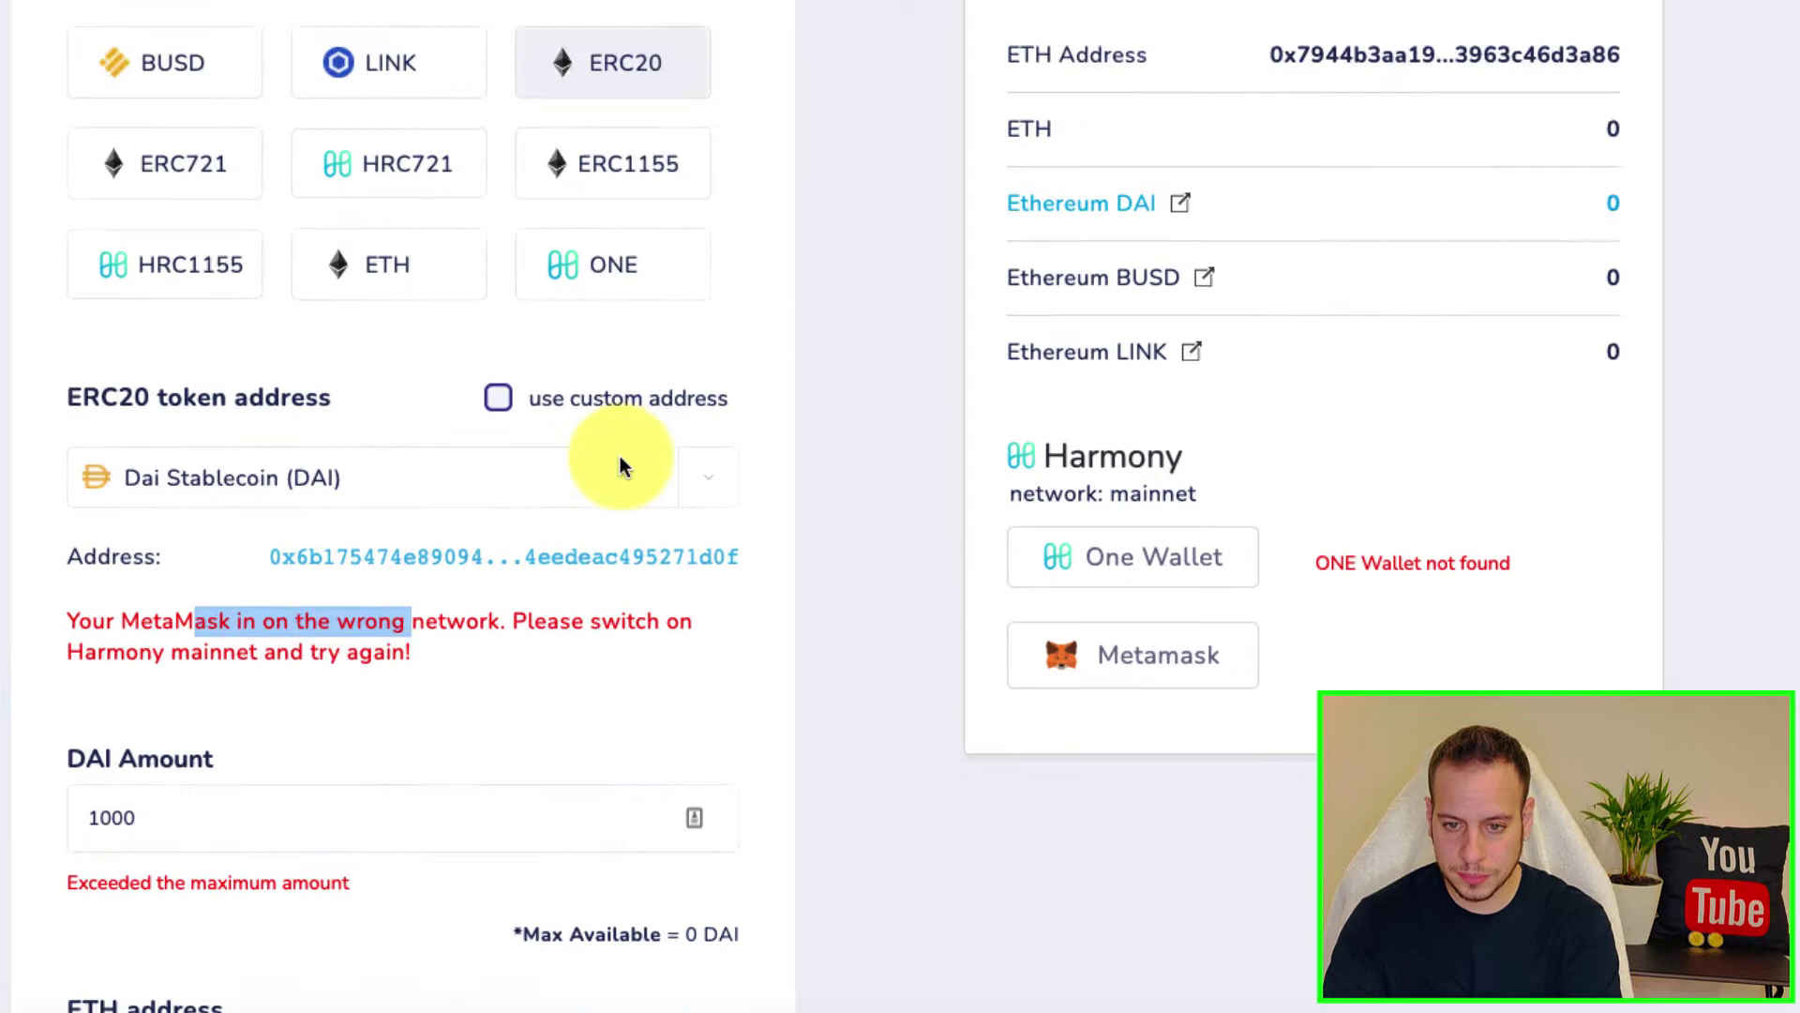
{"action": "left_click", "coordinate": [1509, 4]}
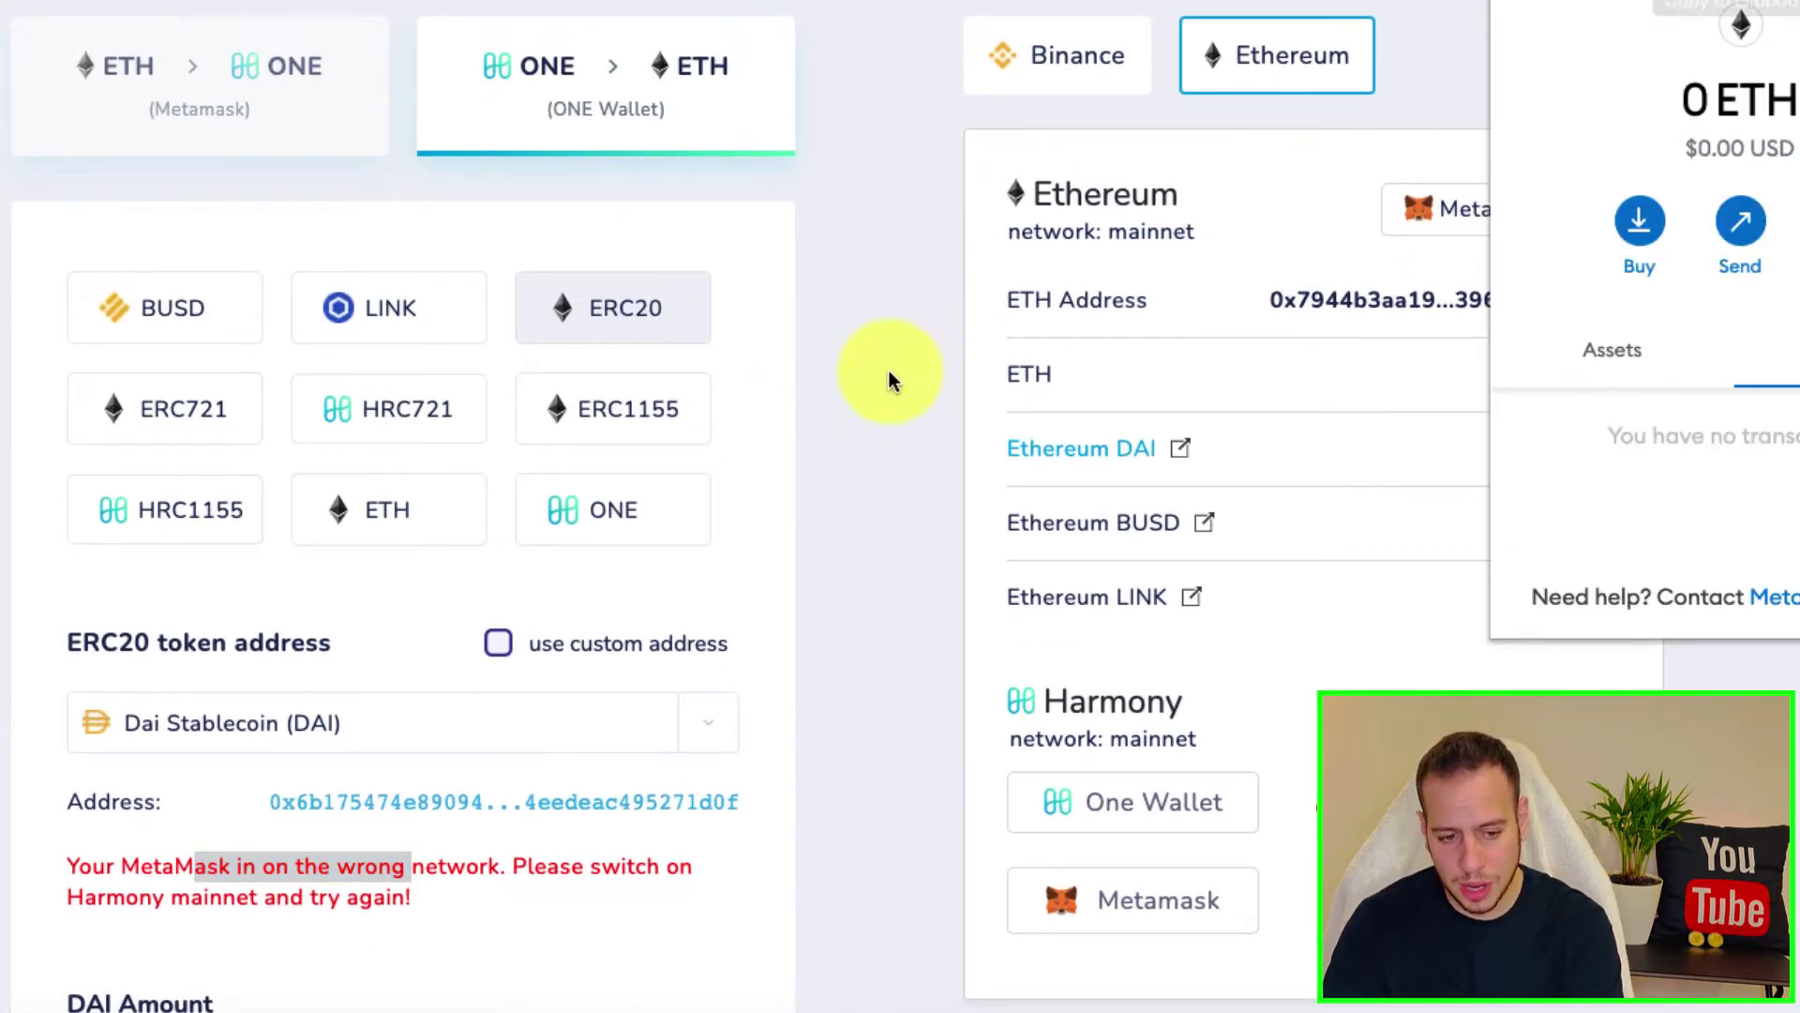
{"action": "key", "text": "Escape"}
{"action": "scroll", "coordinate": [791, 437], "scroll_direction": "down", "scroll_amount": 2}
{"action": "left_click", "coordinate": [500, 472]}
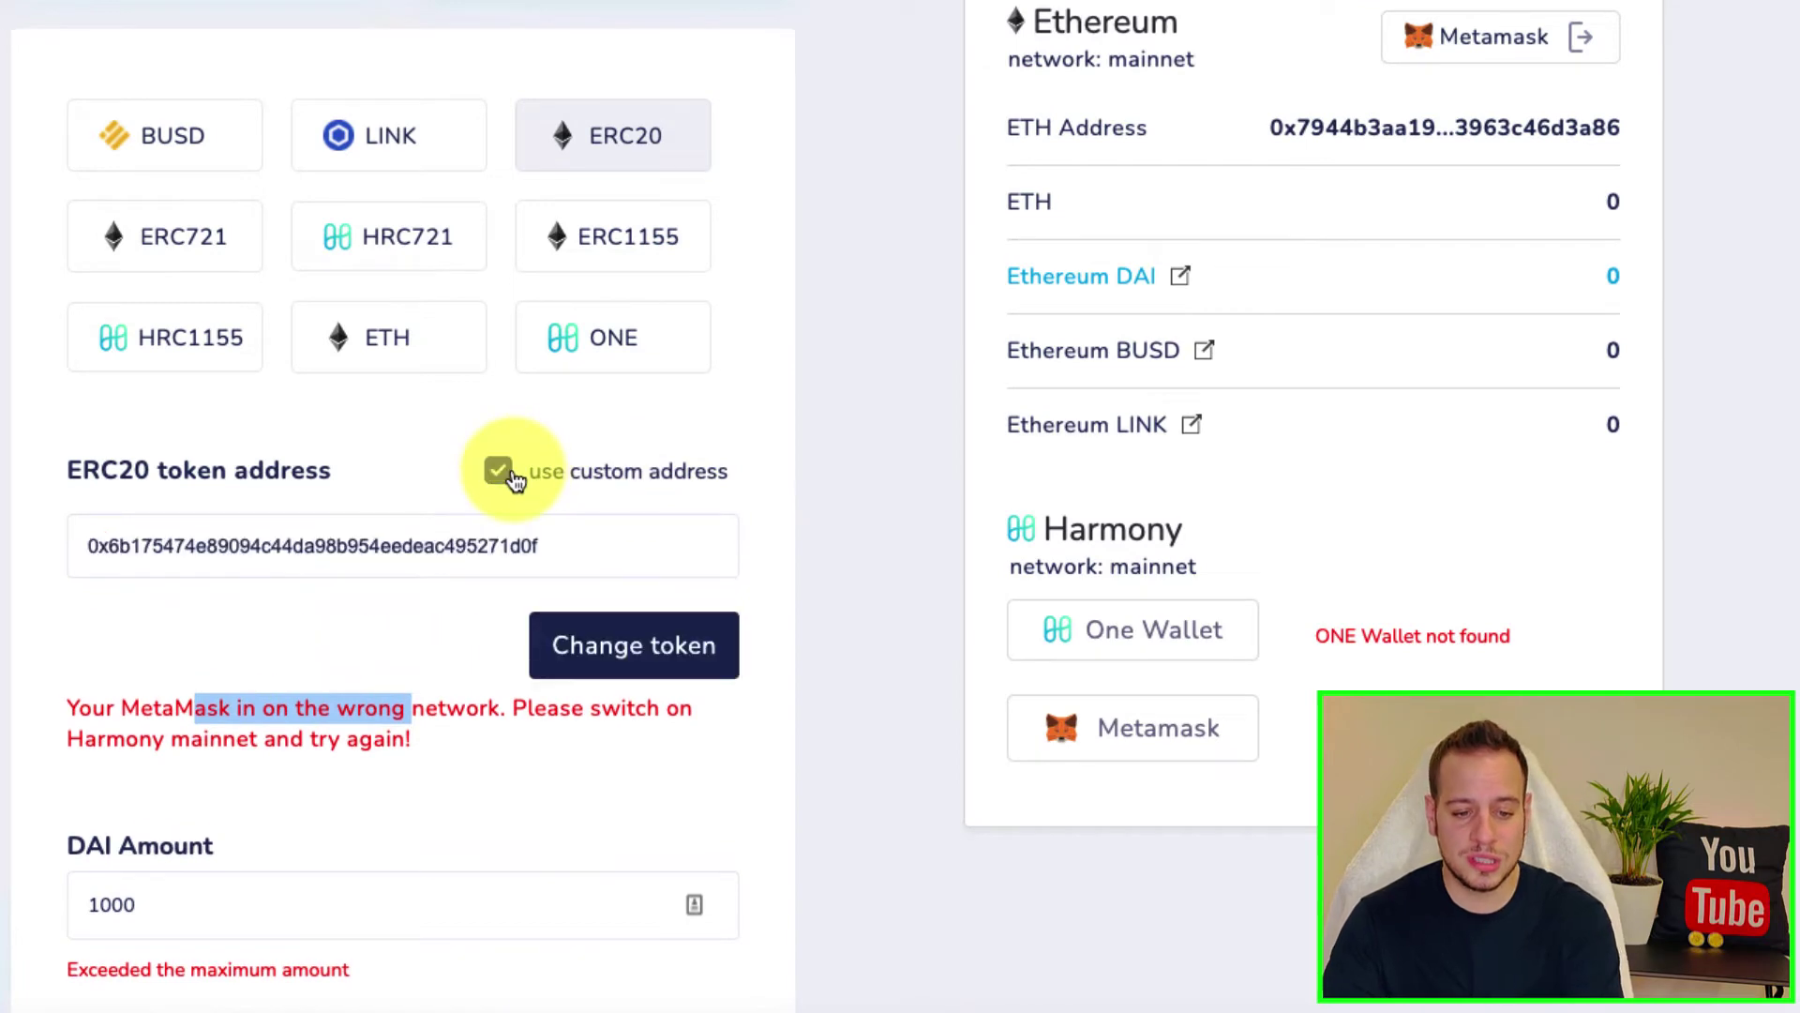
{"action": "left_click", "coordinate": [500, 473]}
{"action": "scroll", "coordinate": [1022, 522], "scroll_direction": "down", "scroll_amount": 4}
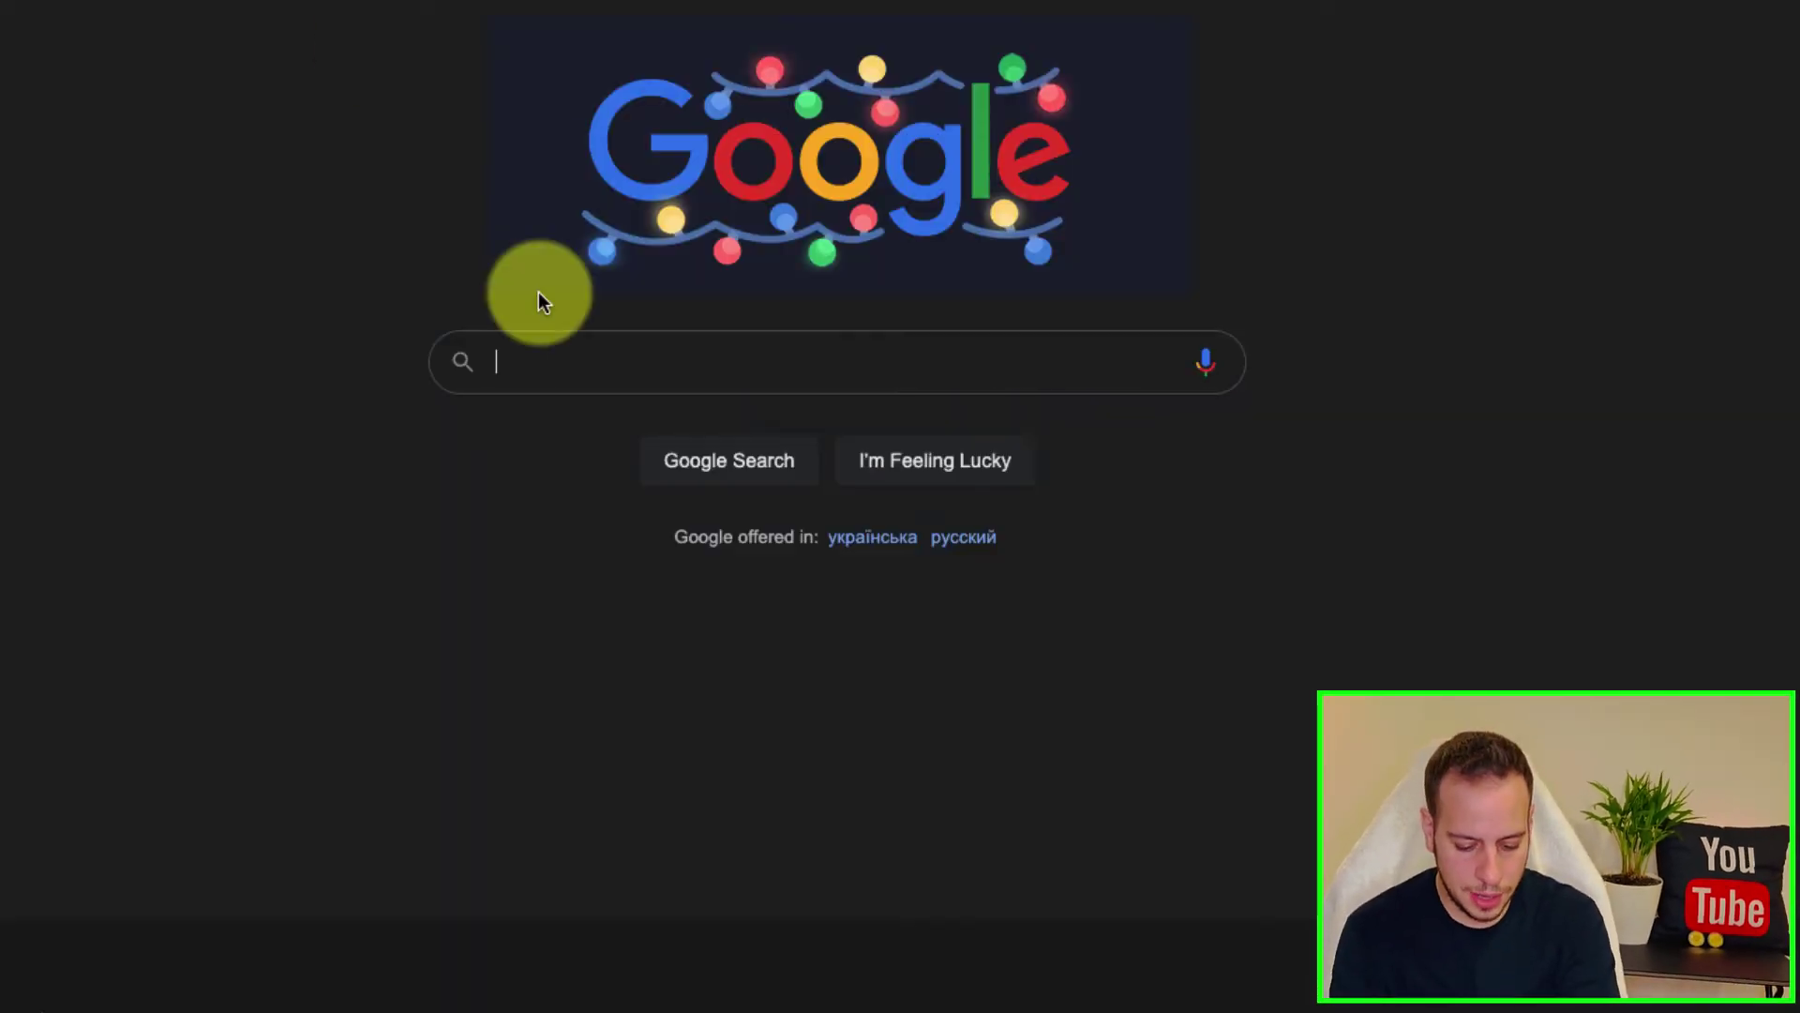
Step: Search Google for 'harmony scan' and bring up the MetaMask wallet
{"action": "type", "text": "harmony scan"}
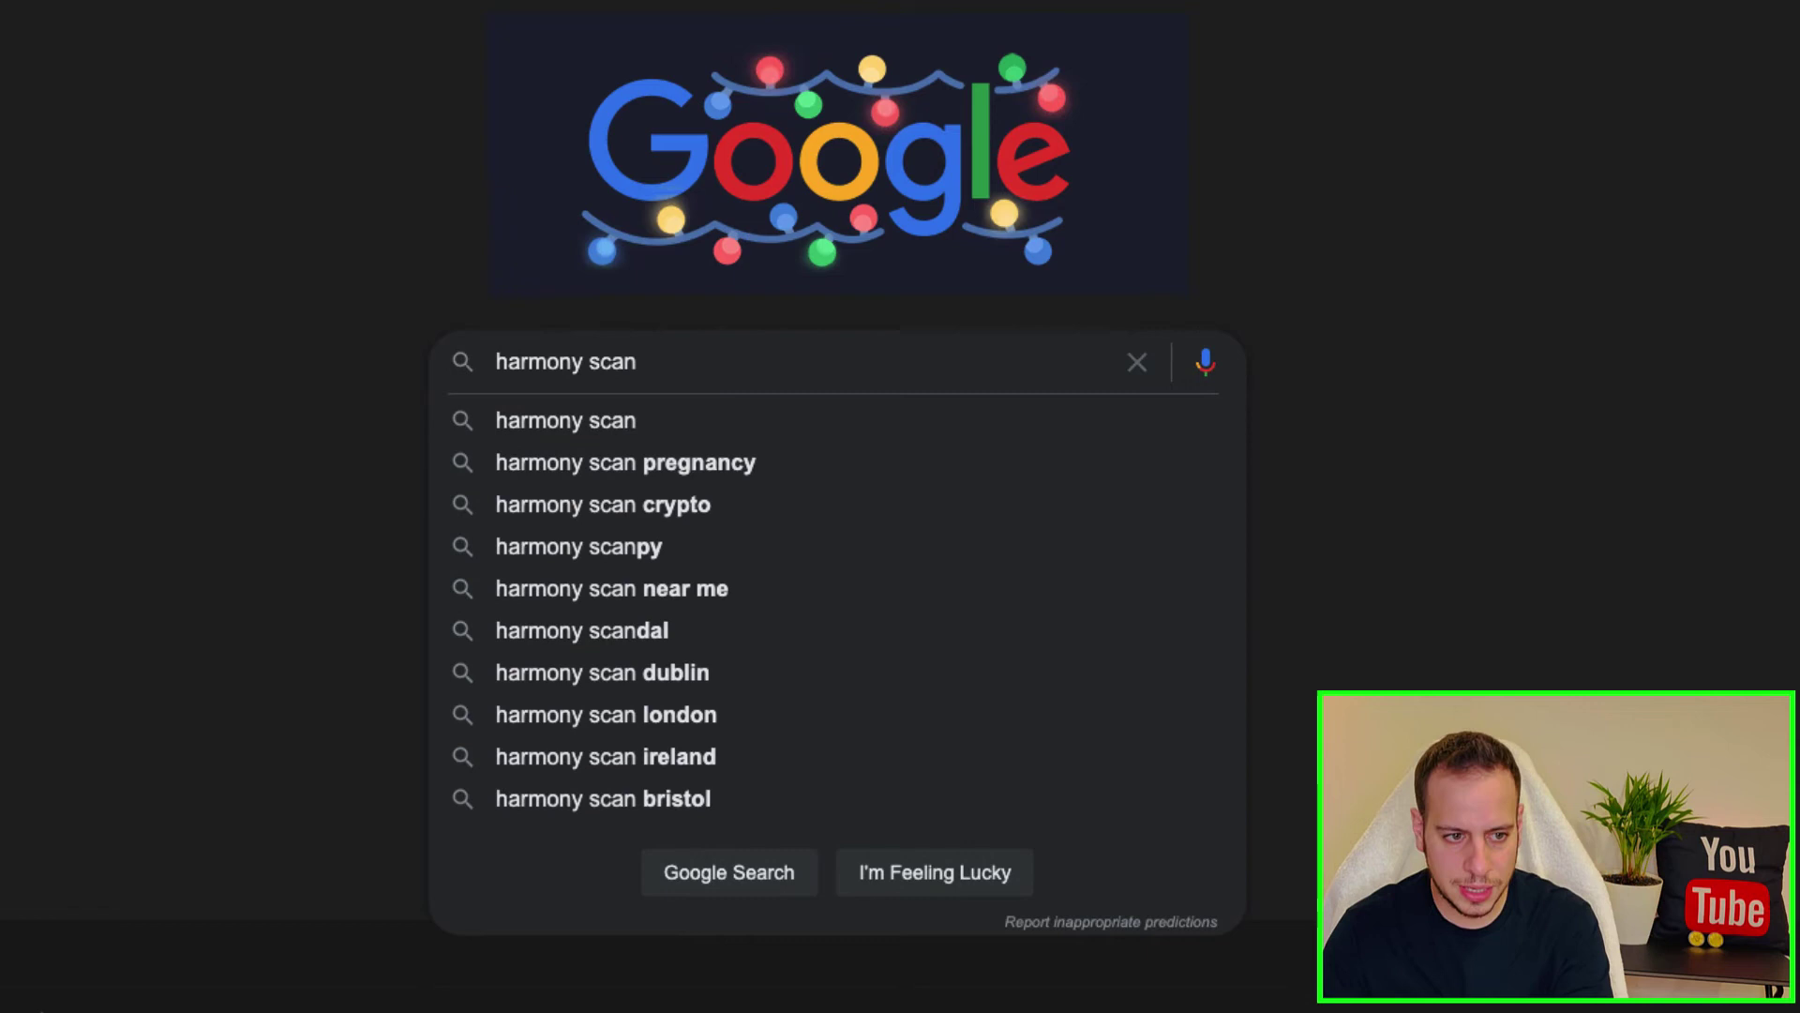
{"action": "left_click", "coordinate": [1717, 51]}
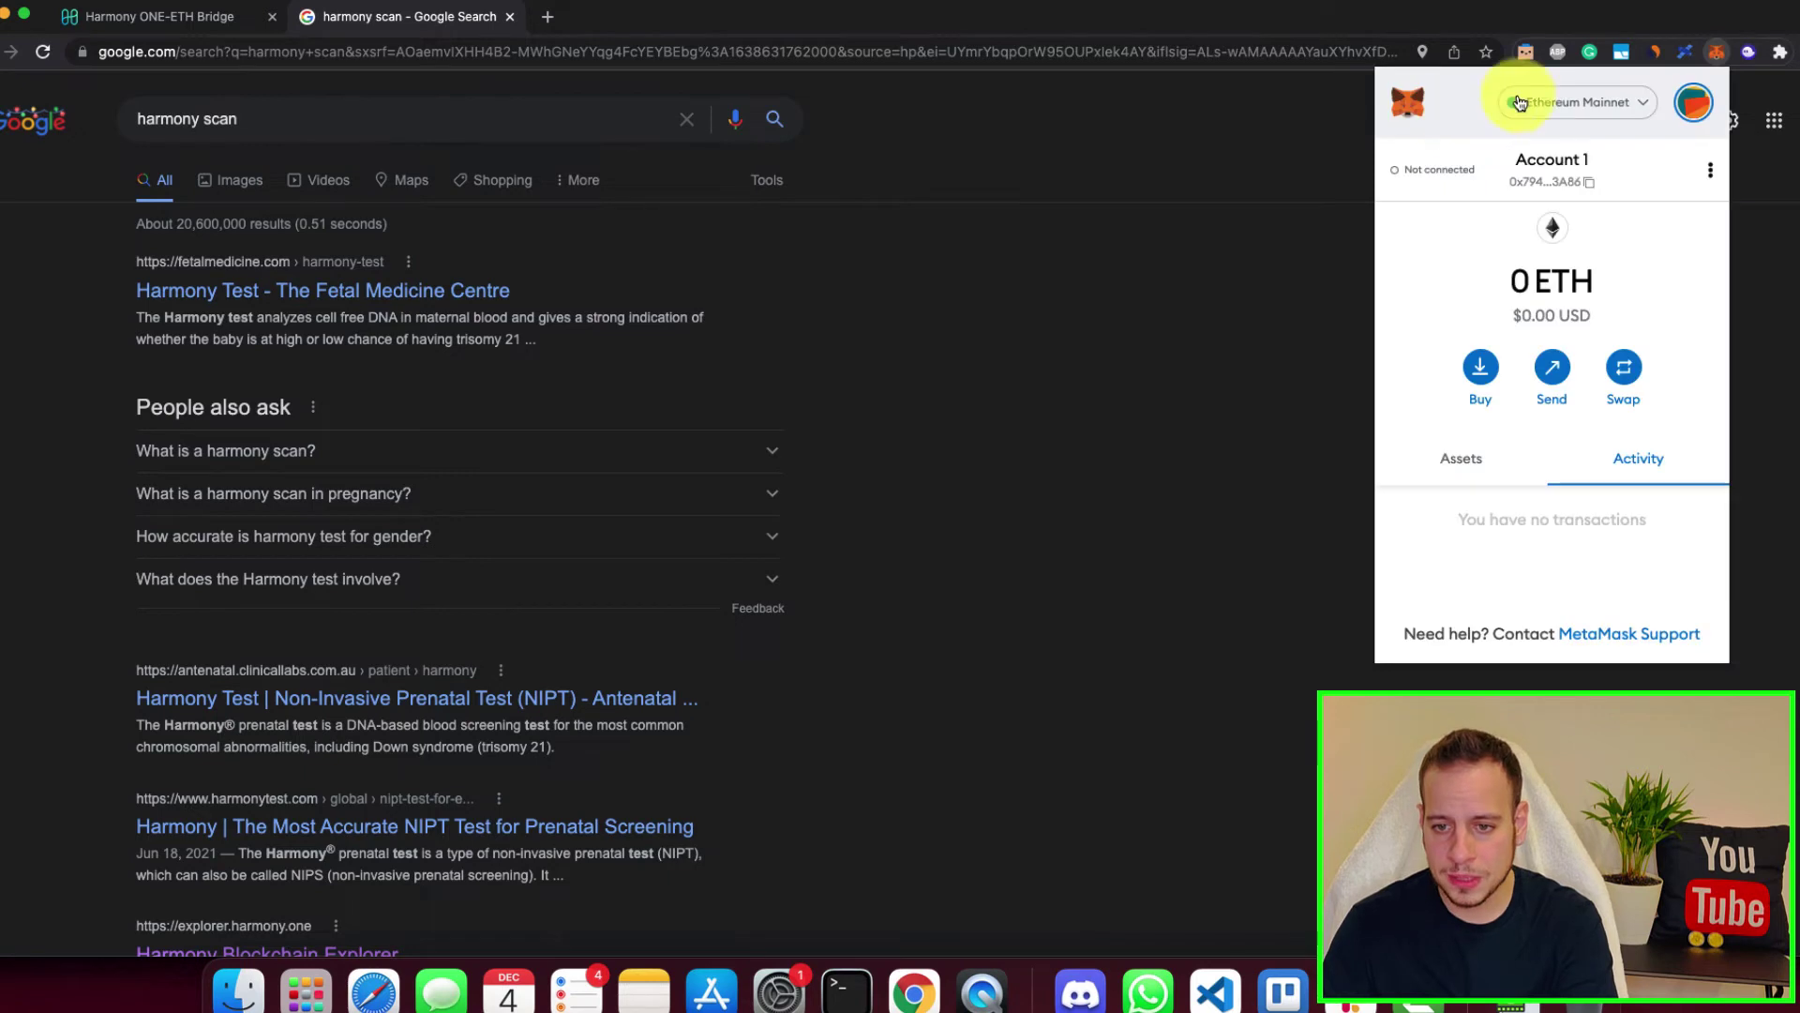
Step: Switch MetaMask to Harmony Mainnet and view the account in the Harmony Block Explorer
{"action": "left_click", "coordinate": [1532, 102]}
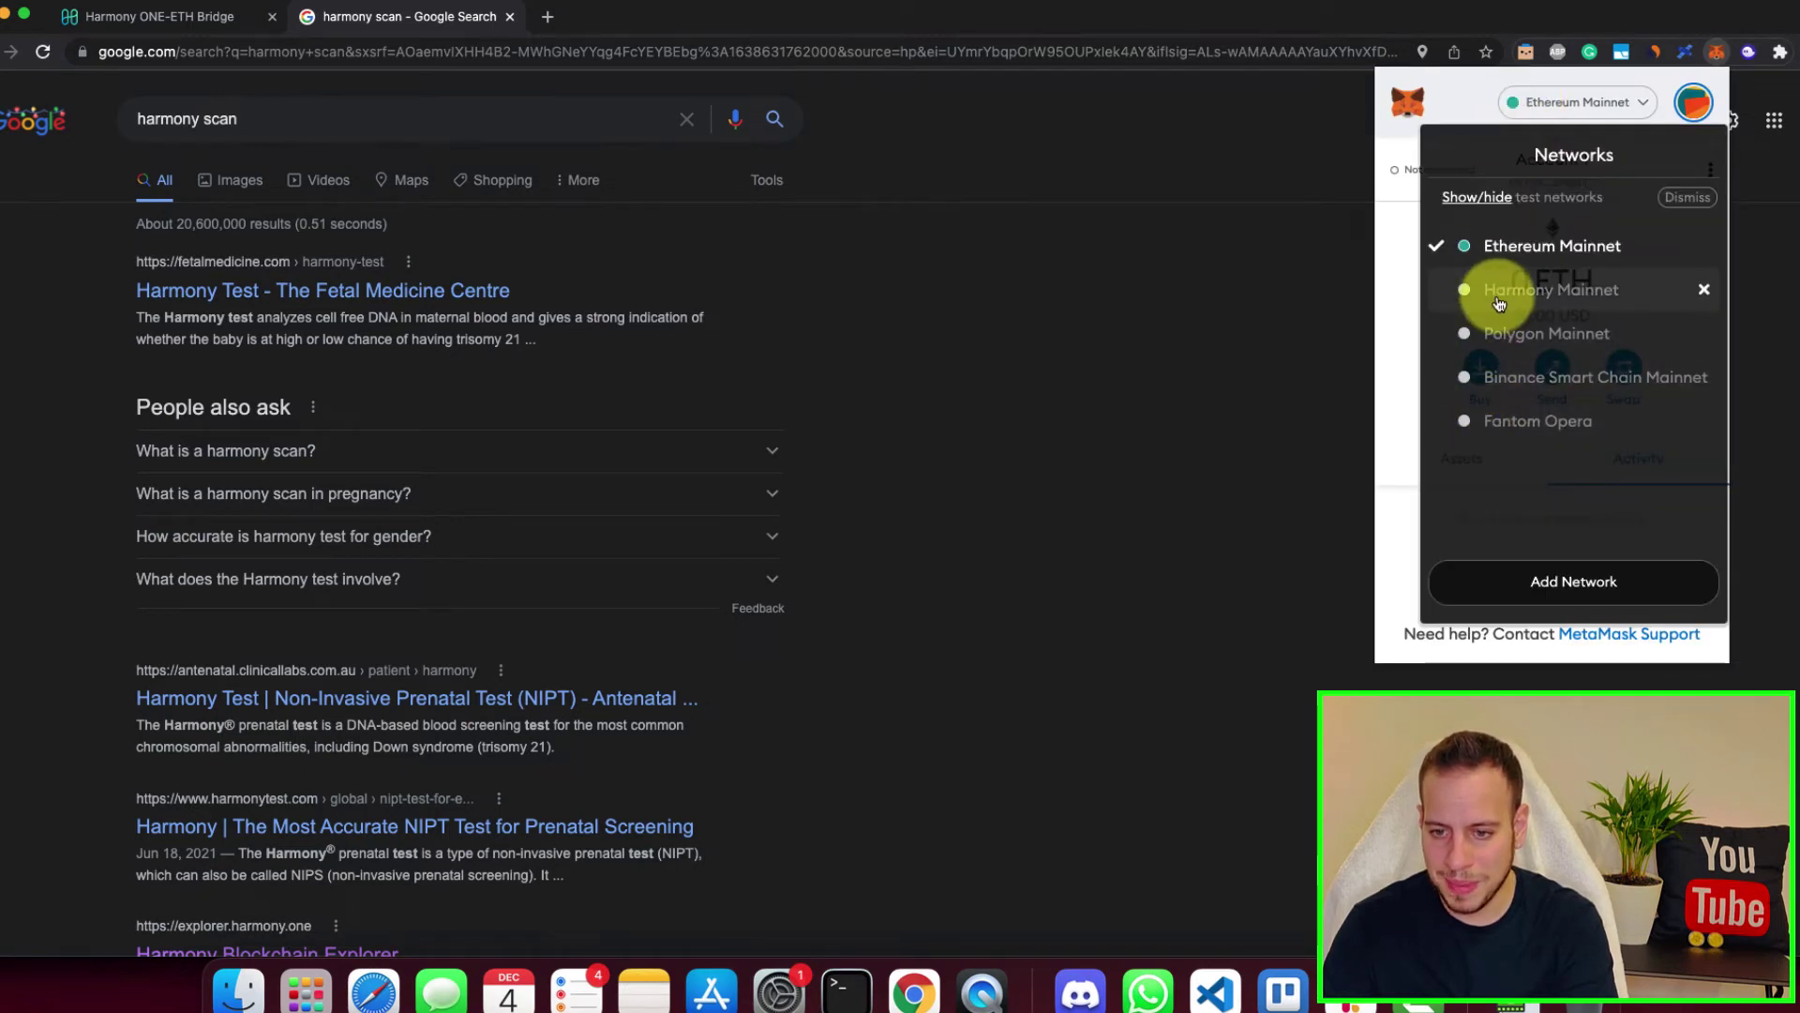
{"action": "left_click", "coordinate": [1499, 291]}
{"action": "left_click", "coordinate": [1705, 170]}
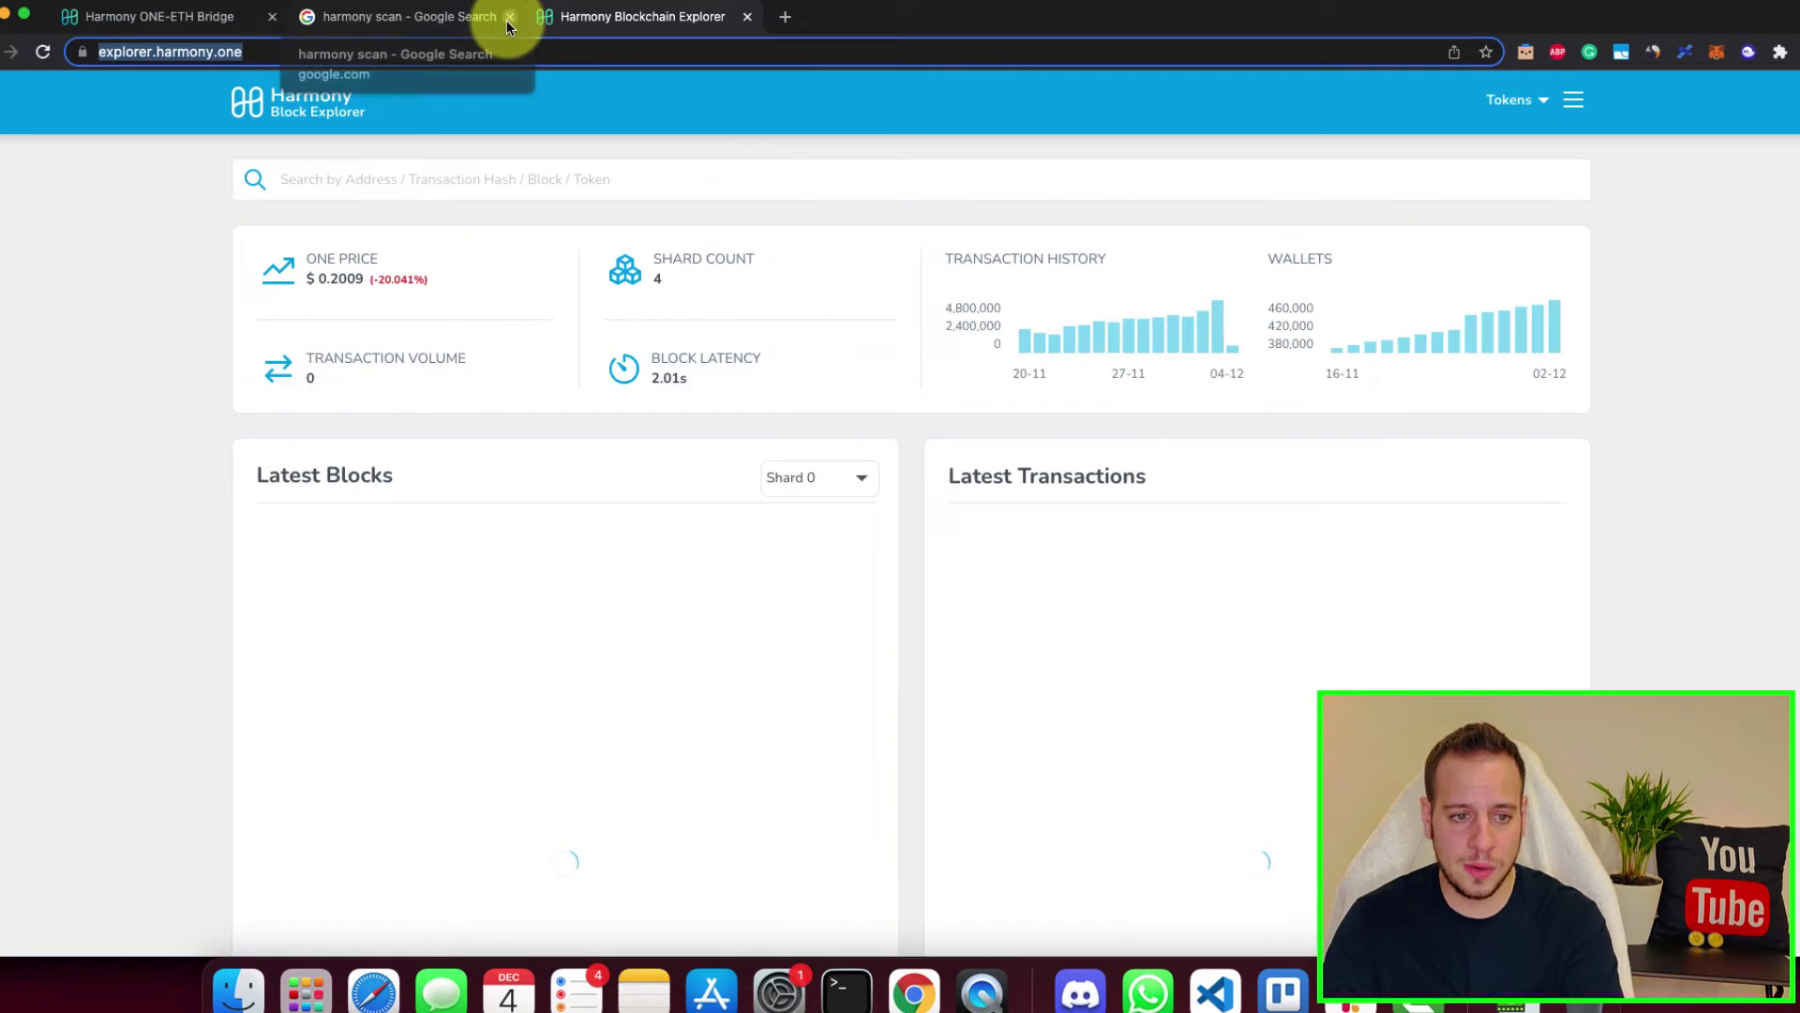
Step: Close the Google results tab and move between the Harmony explorer and bridge tabs
{"action": "left_click", "coordinate": [510, 18]}
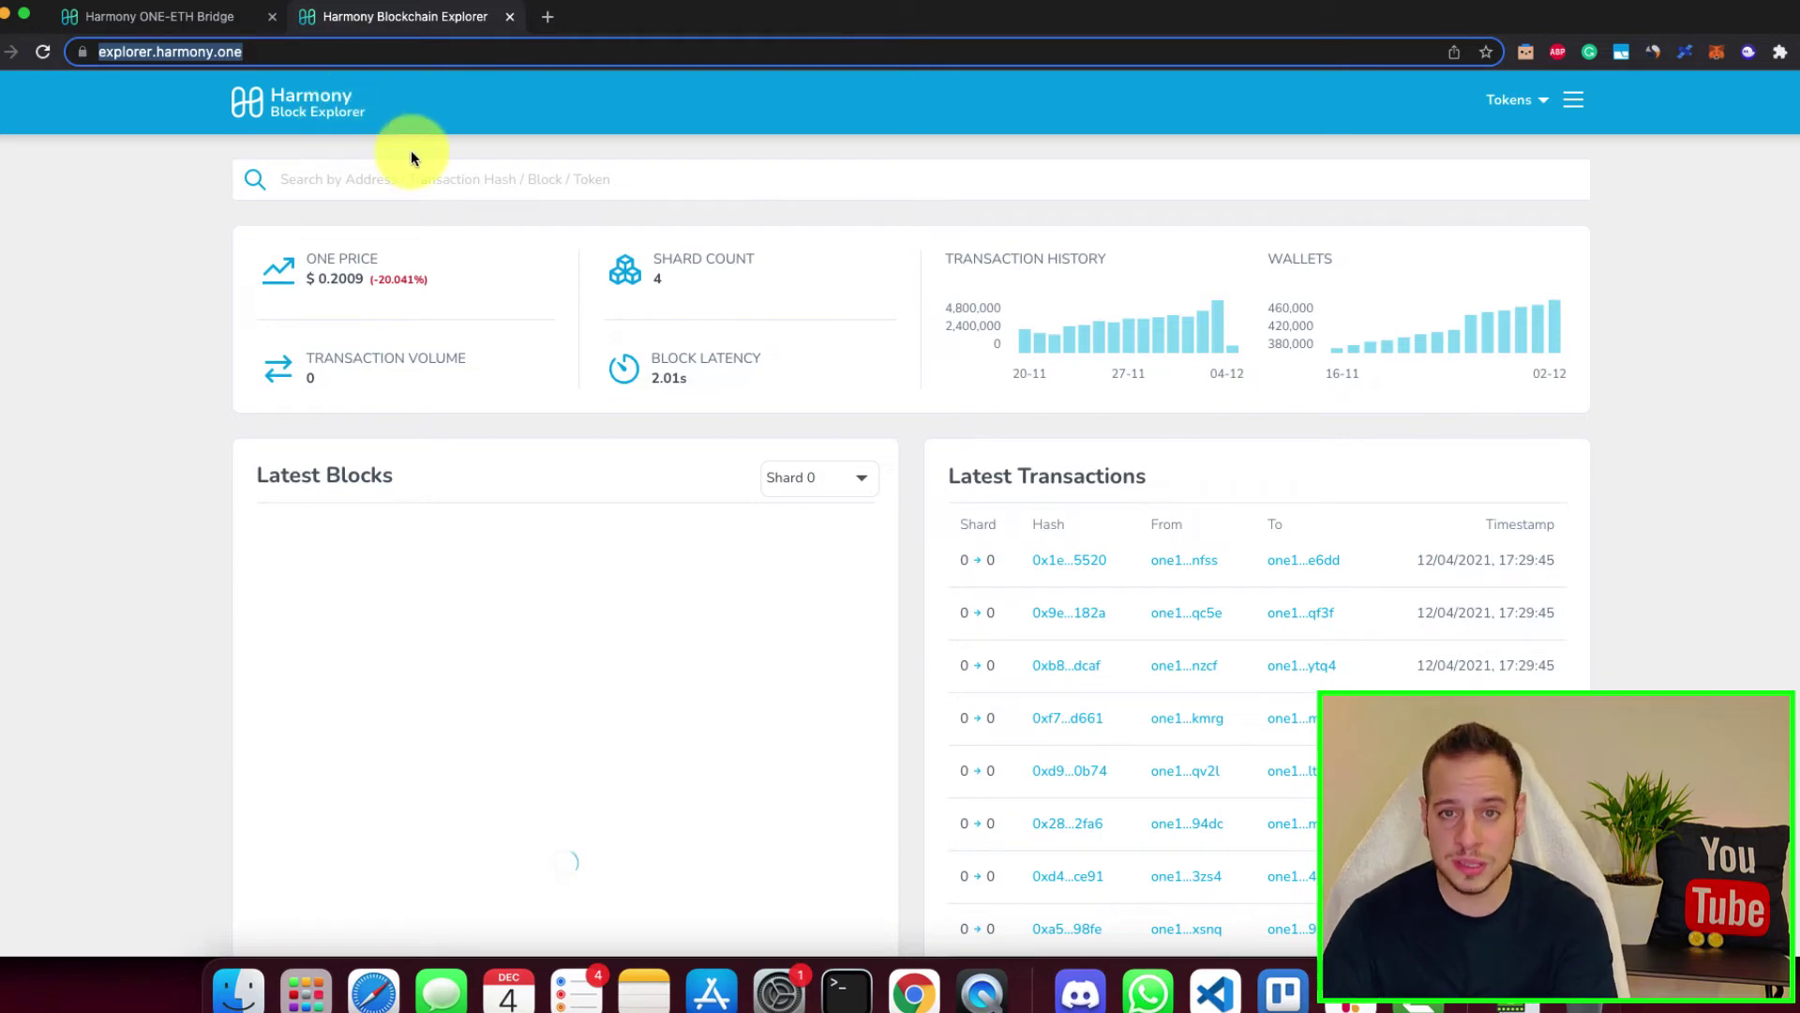
{"action": "key", "text": "ctrl+Tab"}
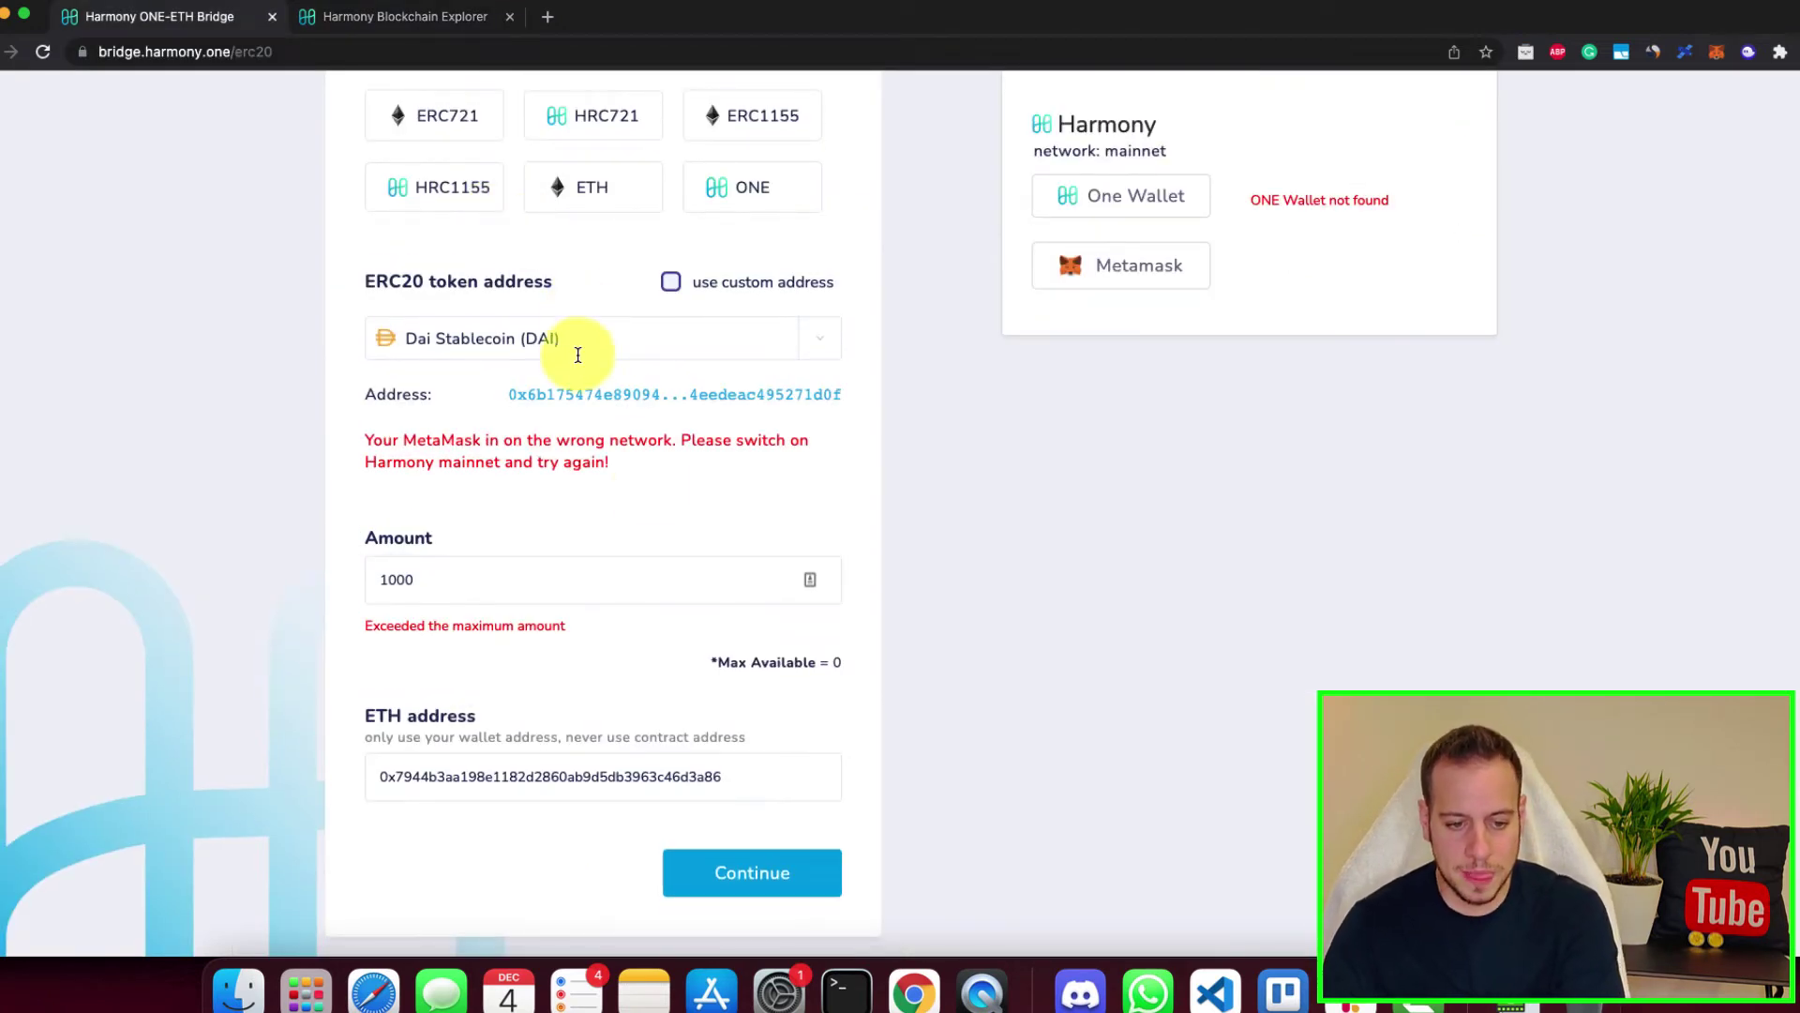
{"action": "scroll", "coordinate": [657, 488], "scroll_direction": "up", "scroll_amount": 2}
{"action": "key", "text": "ctrl+Tab"}
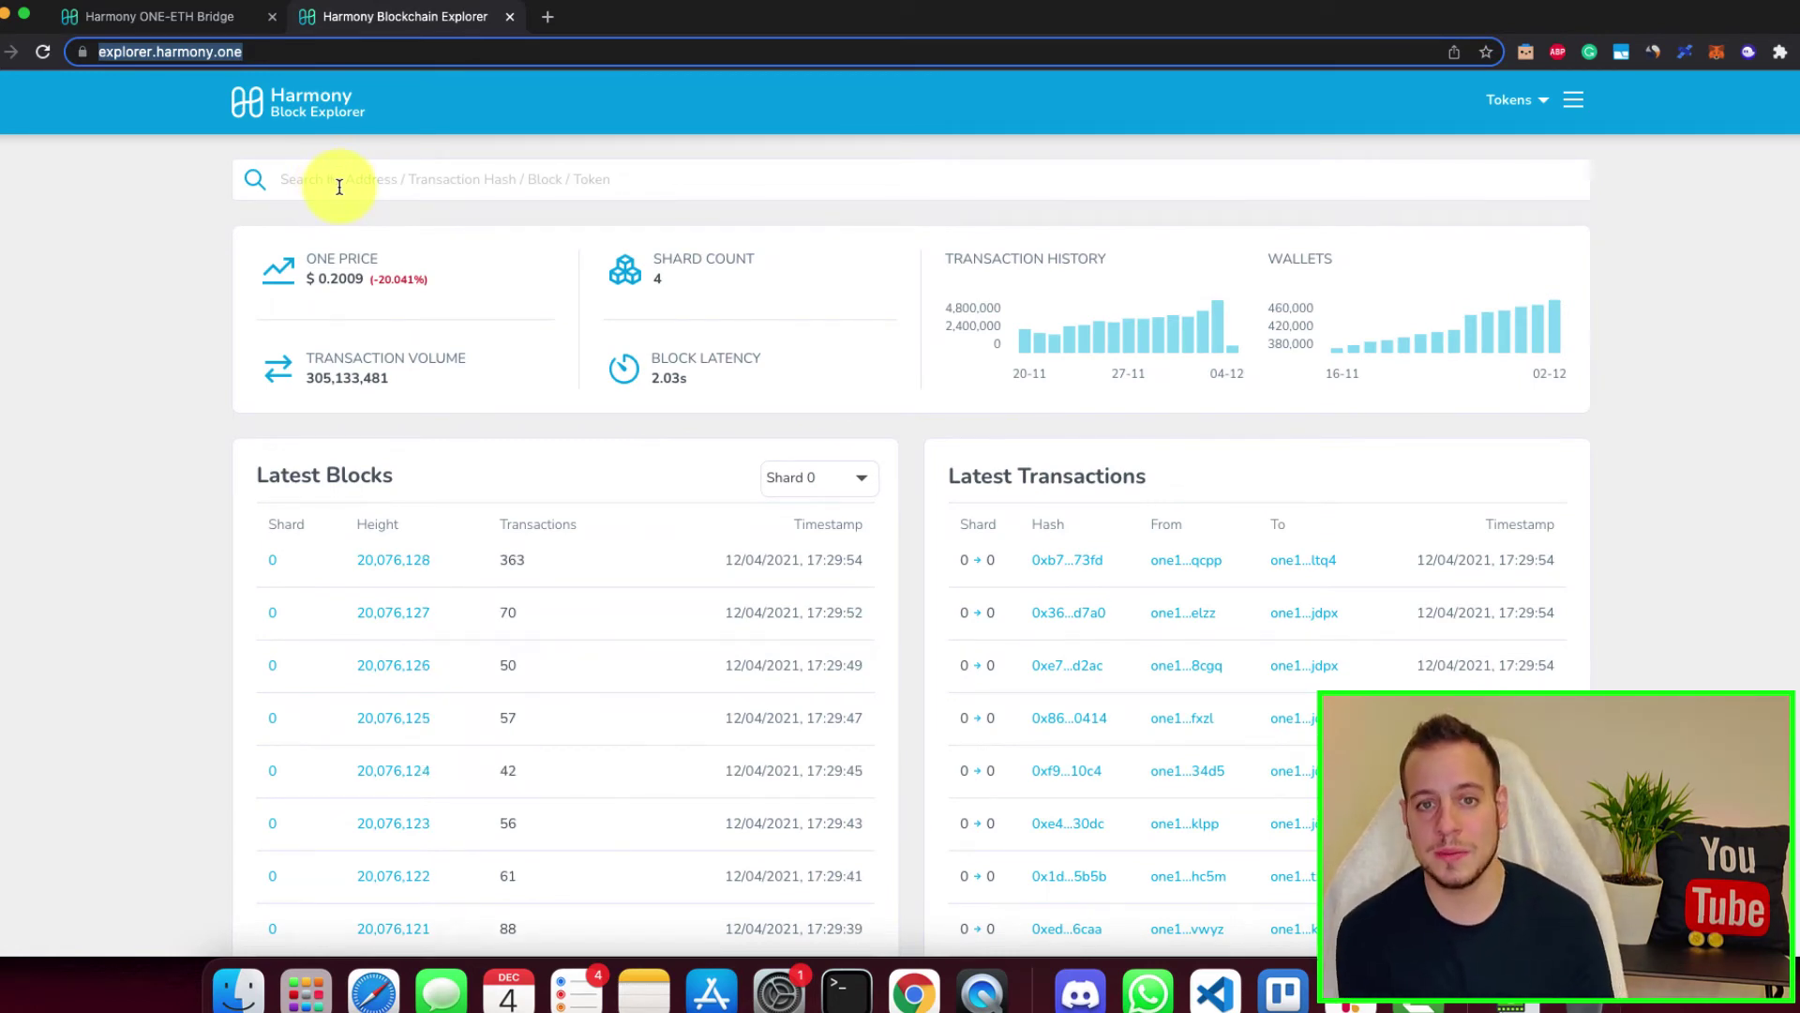
{"action": "key", "text": "ctrl+Tab"}
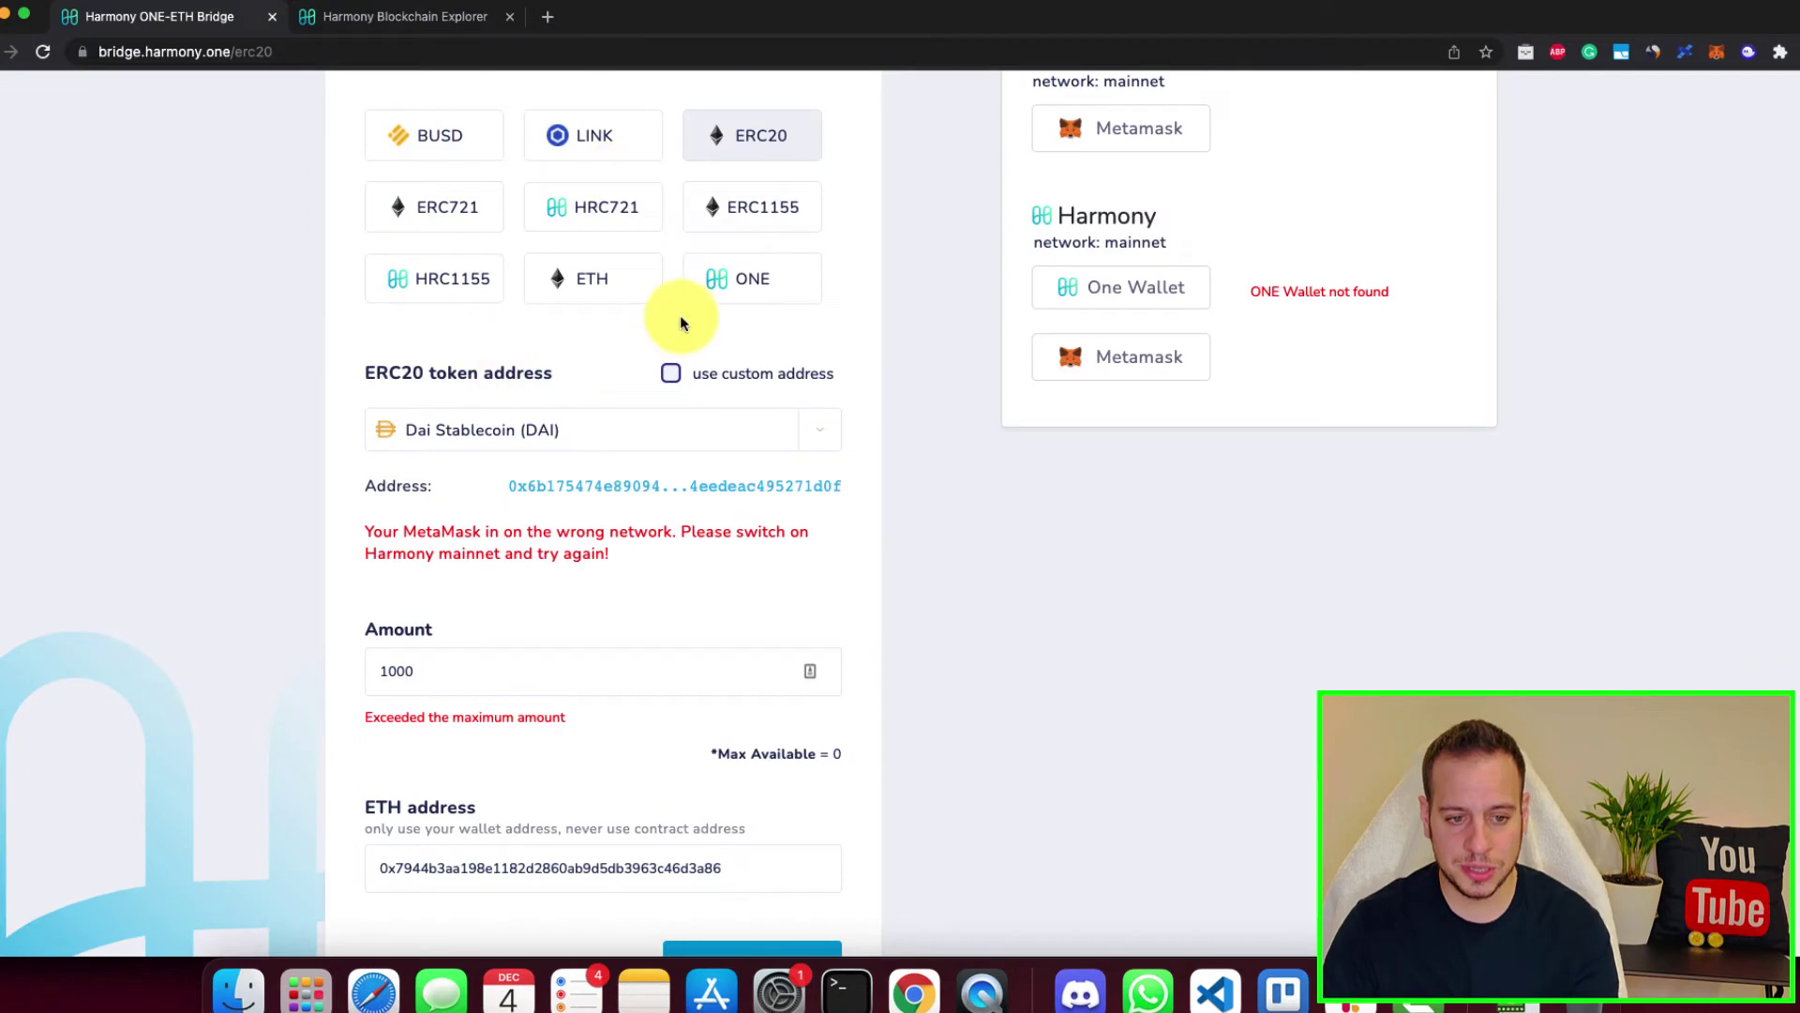
{"action": "scroll", "coordinate": [534, 369], "scroll_direction": "up", "scroll_amount": 5}
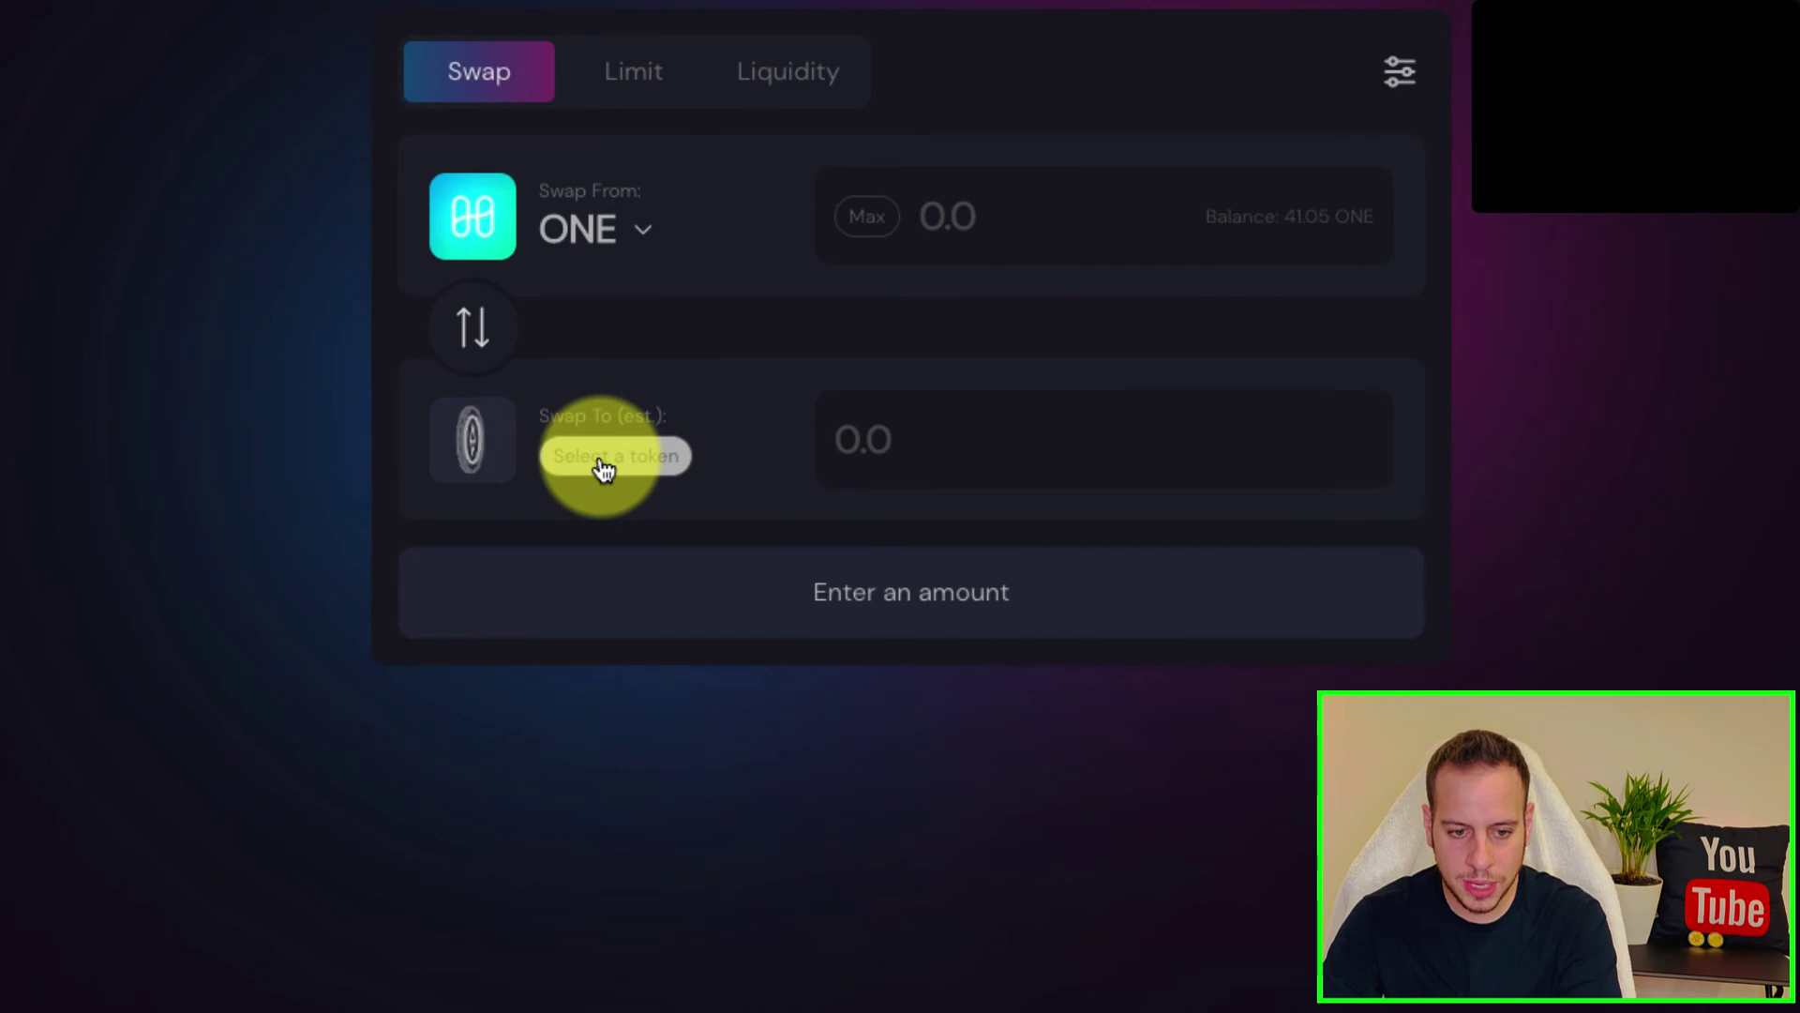
Step: Set the swap to sell 50 DAI for ONE, estimating 249.249 ONE received
{"action": "left_click", "coordinate": [600, 466]}
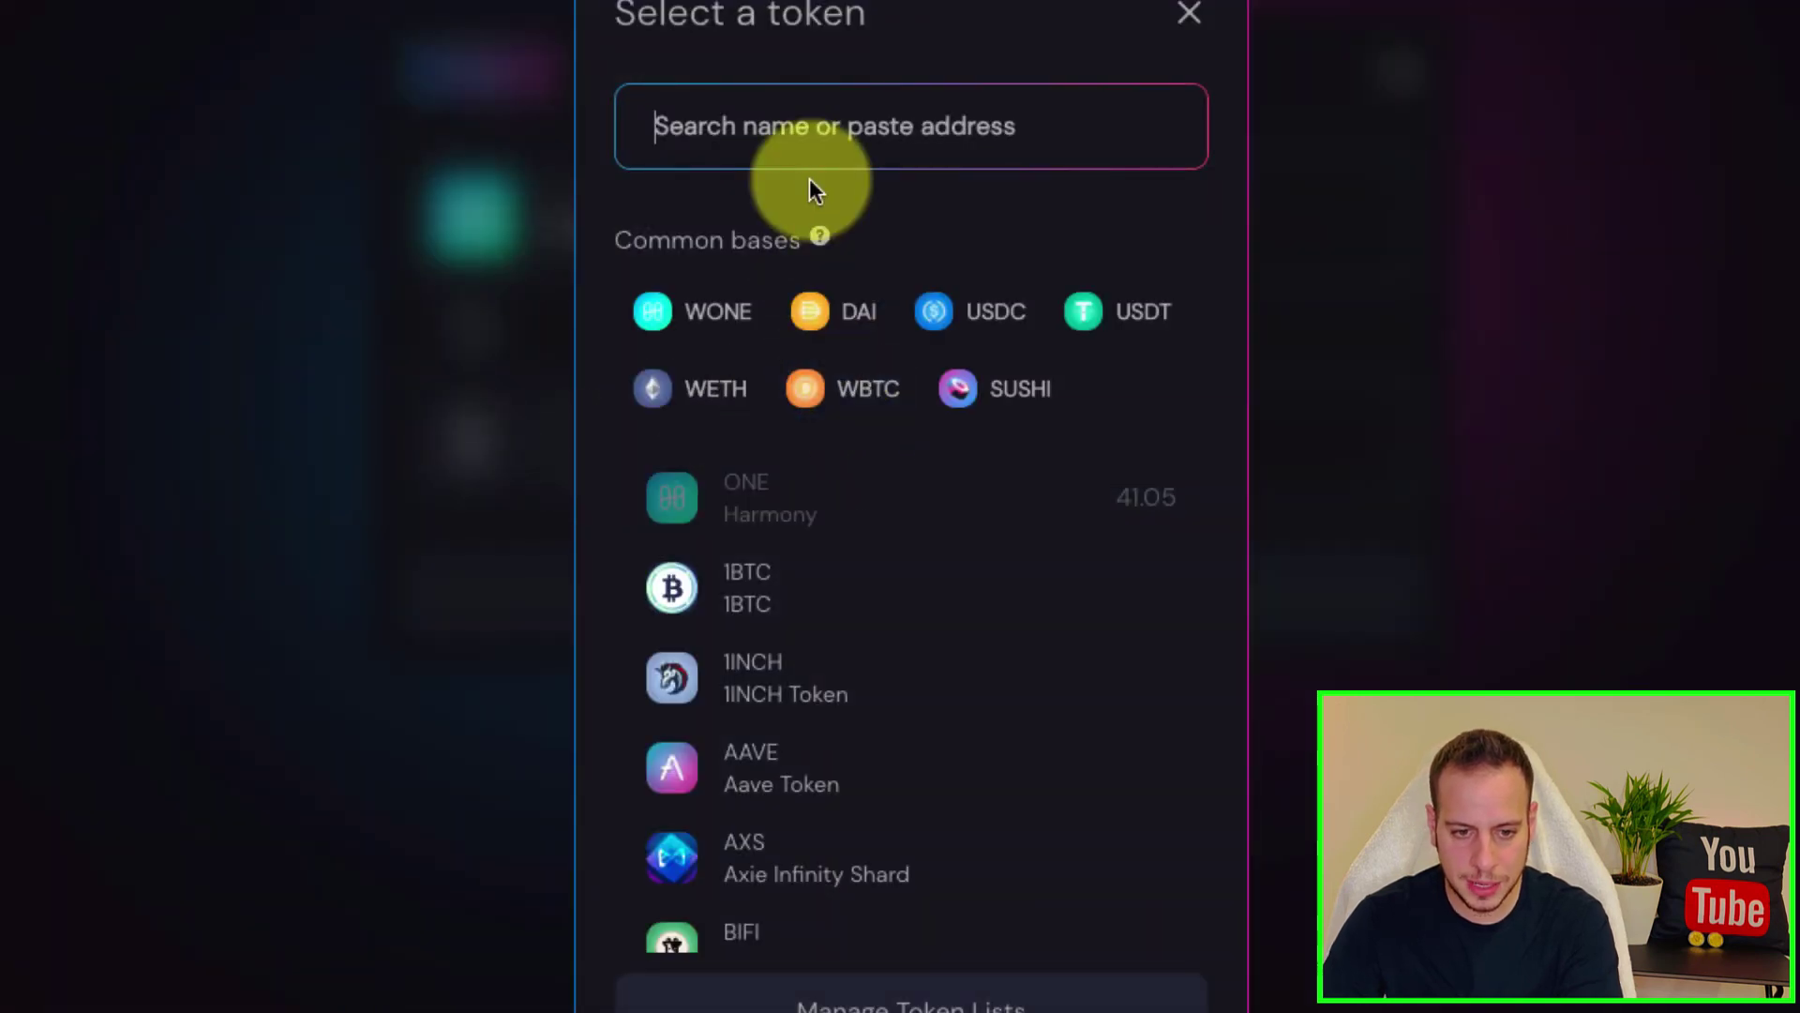
{"action": "left_click", "coordinate": [717, 600]}
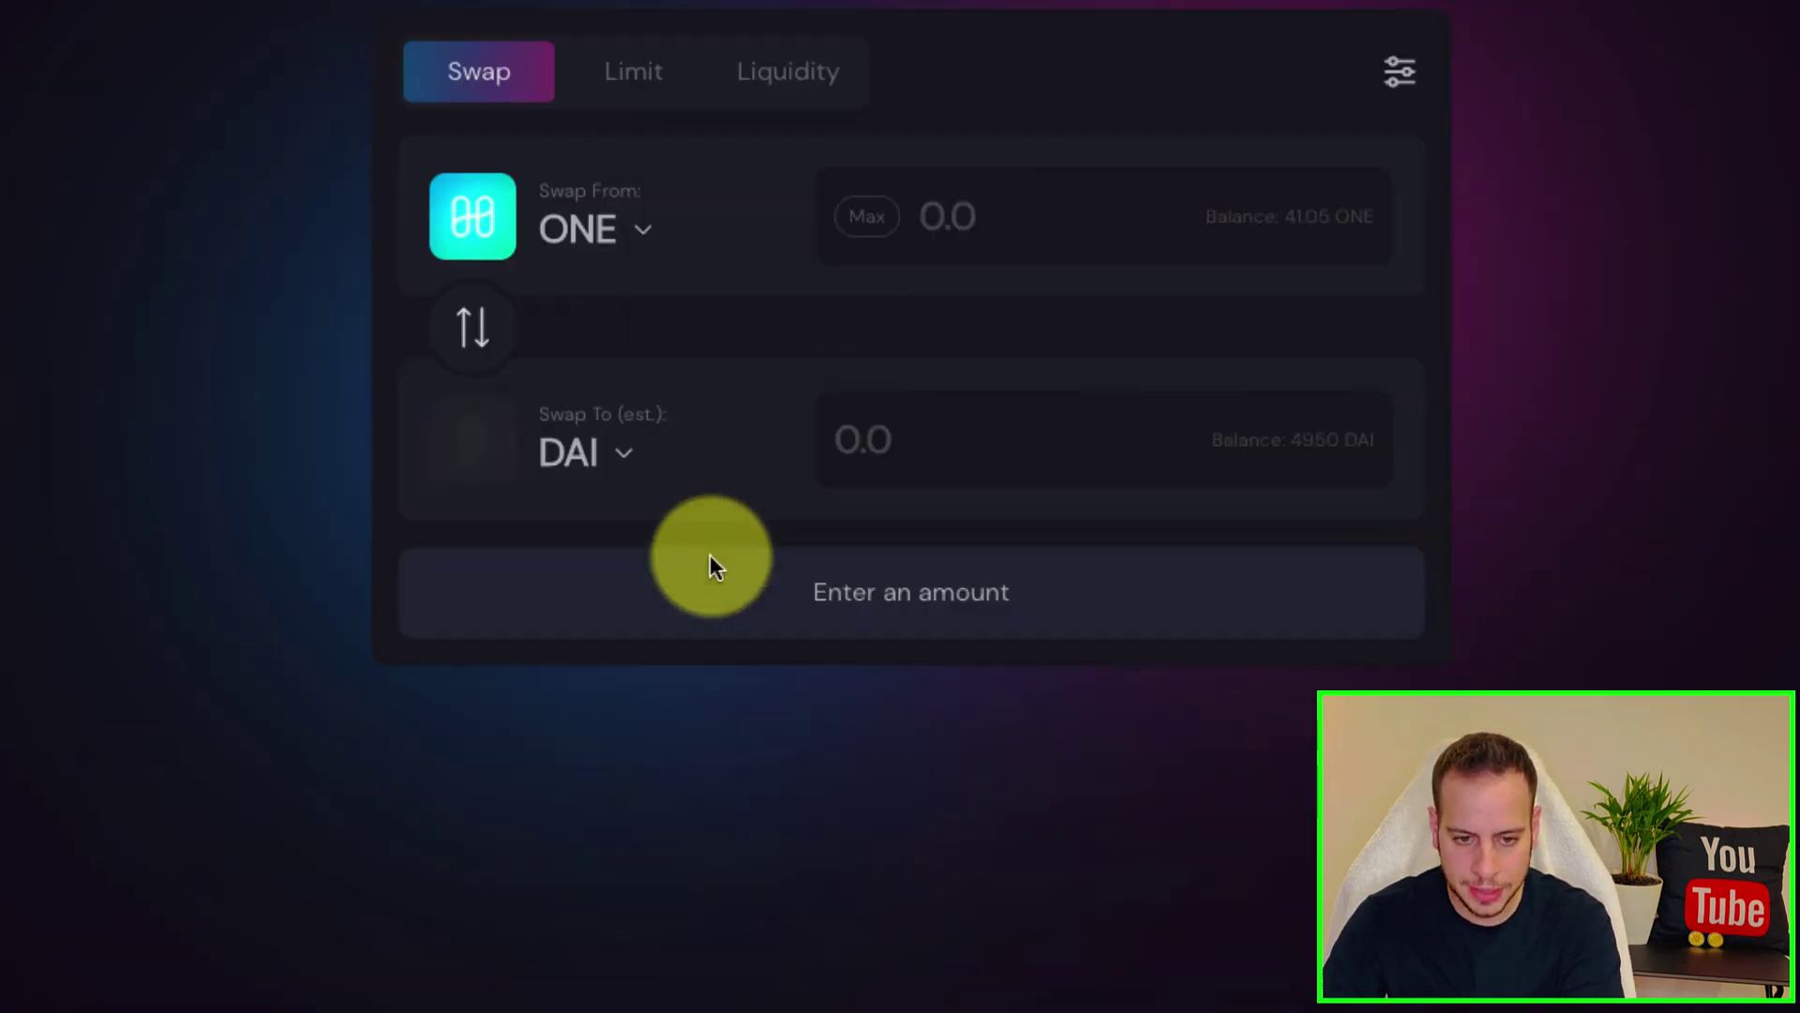
{"action": "left_click", "coordinate": [474, 333]}
{"action": "left_click", "coordinate": [1184, 227]}
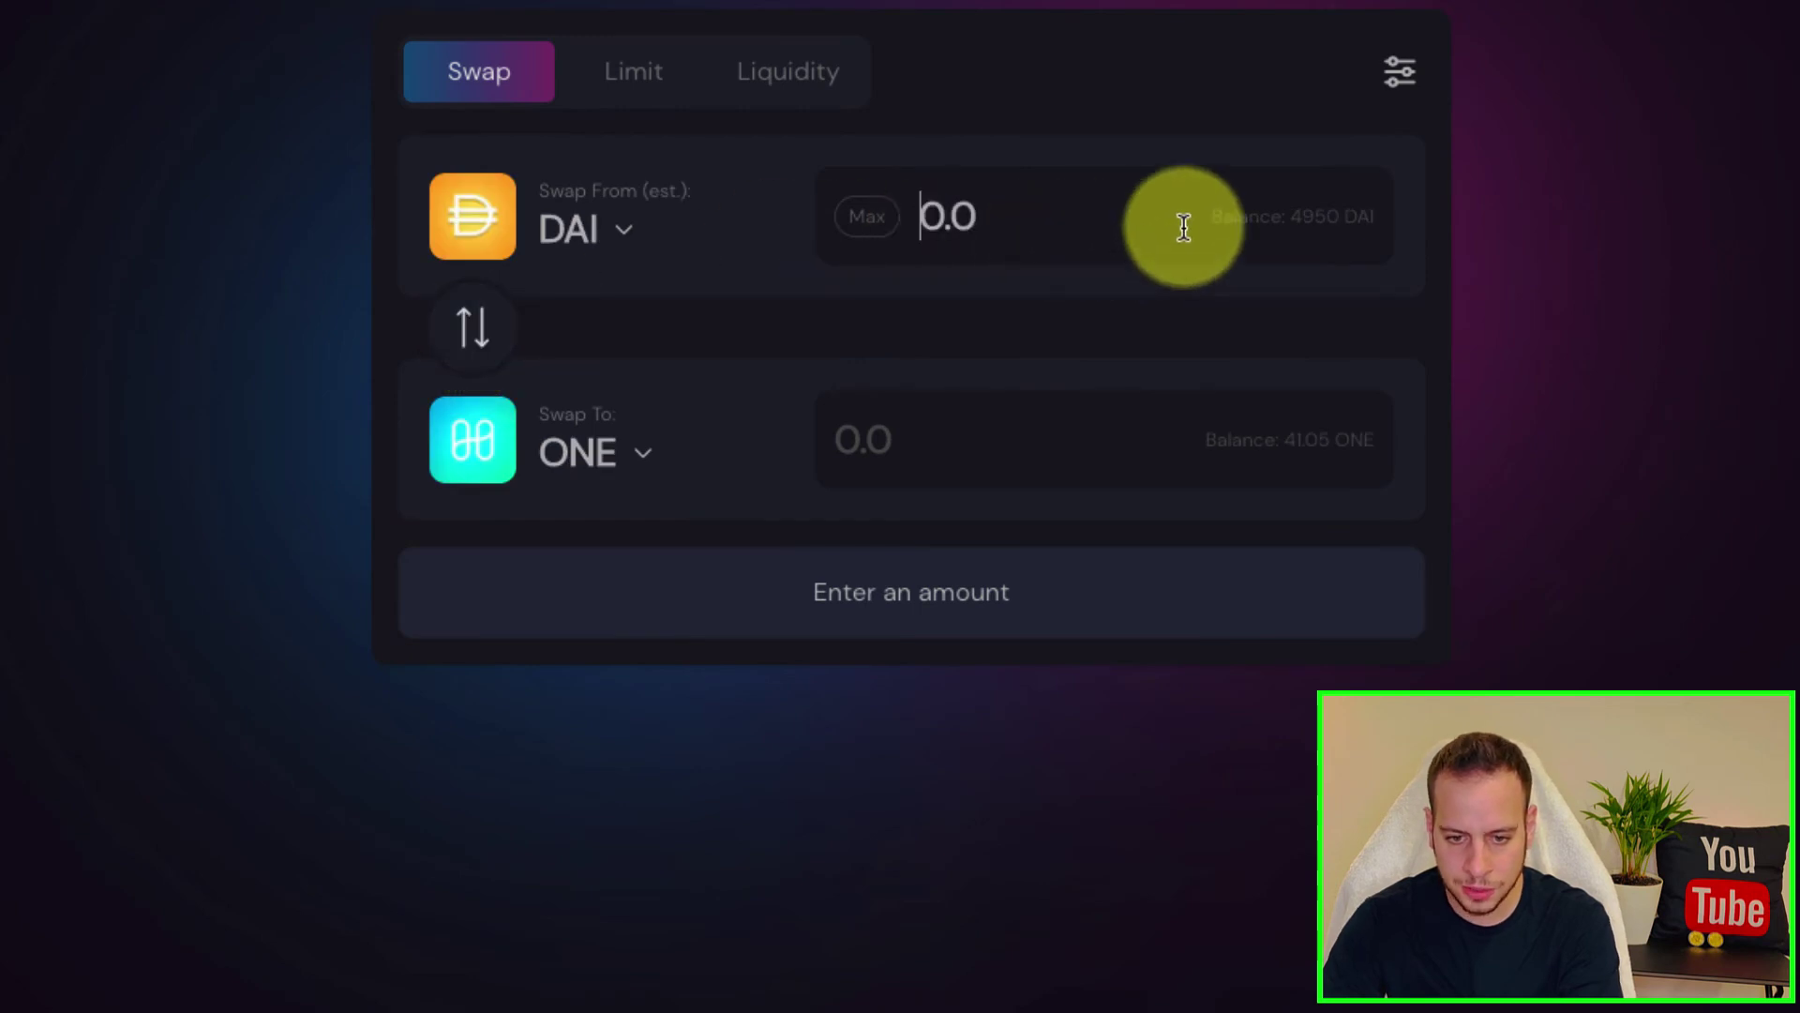
{"action": "type", "text": "50"}
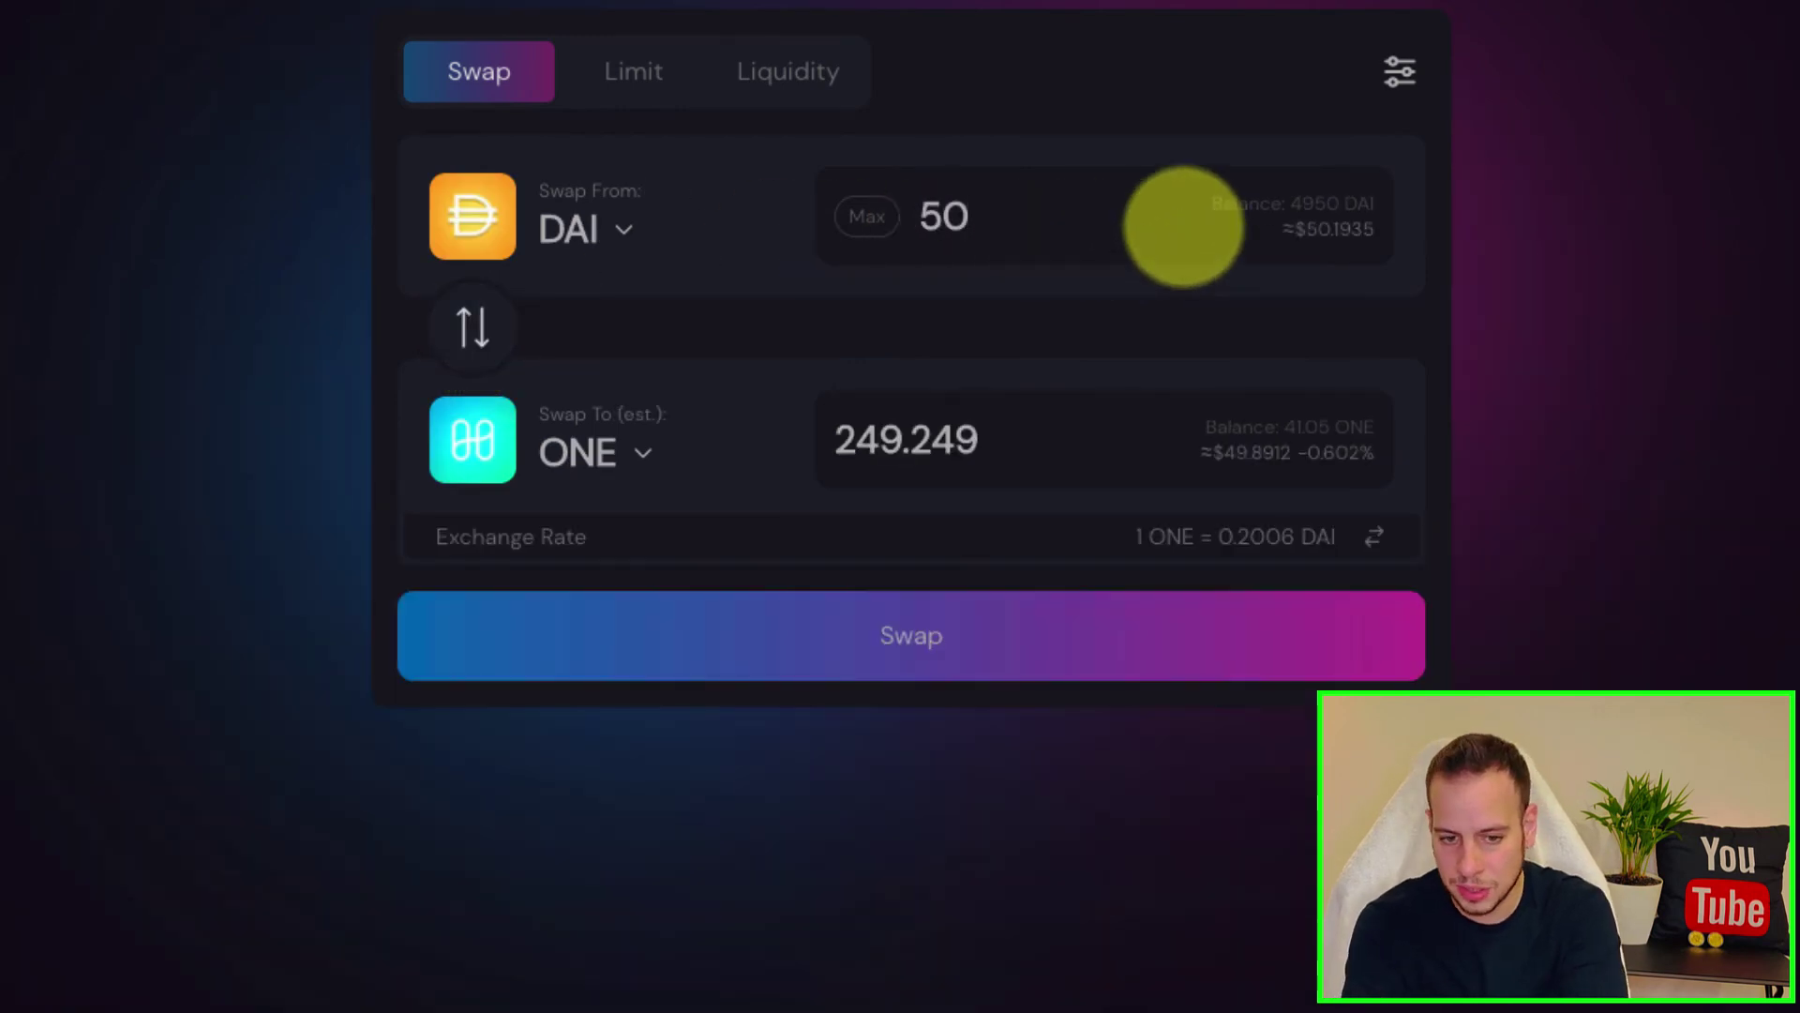